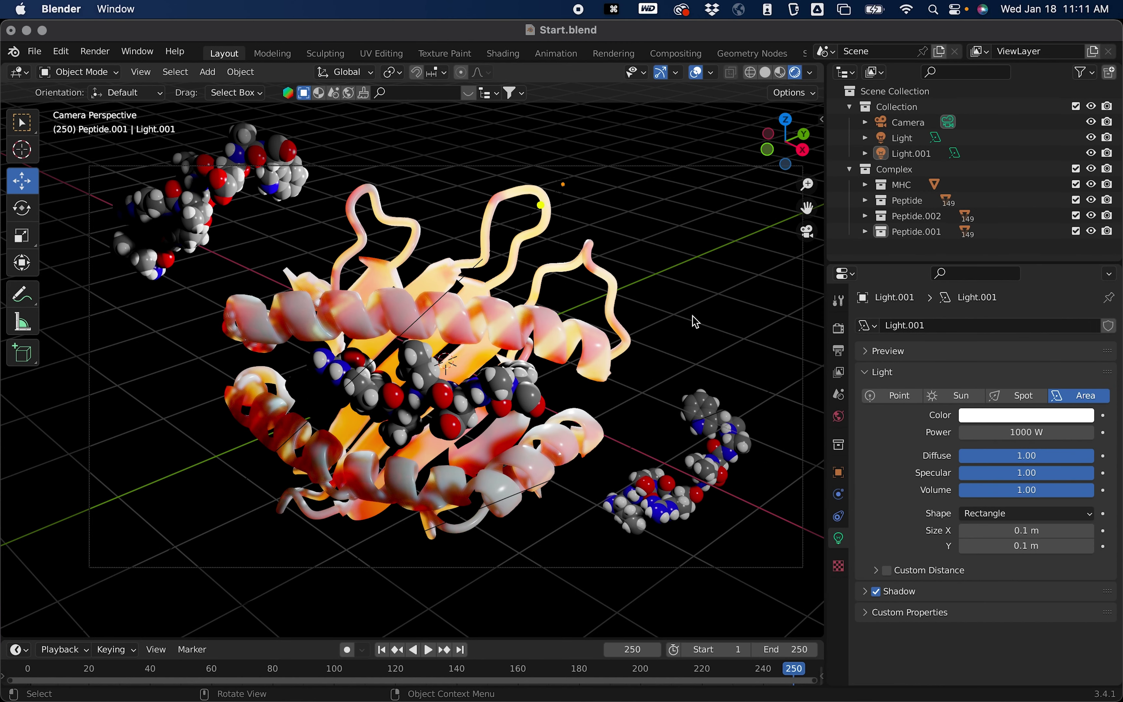
Switch the render engine to Cycles in Render Properties.
left_click(839, 329)
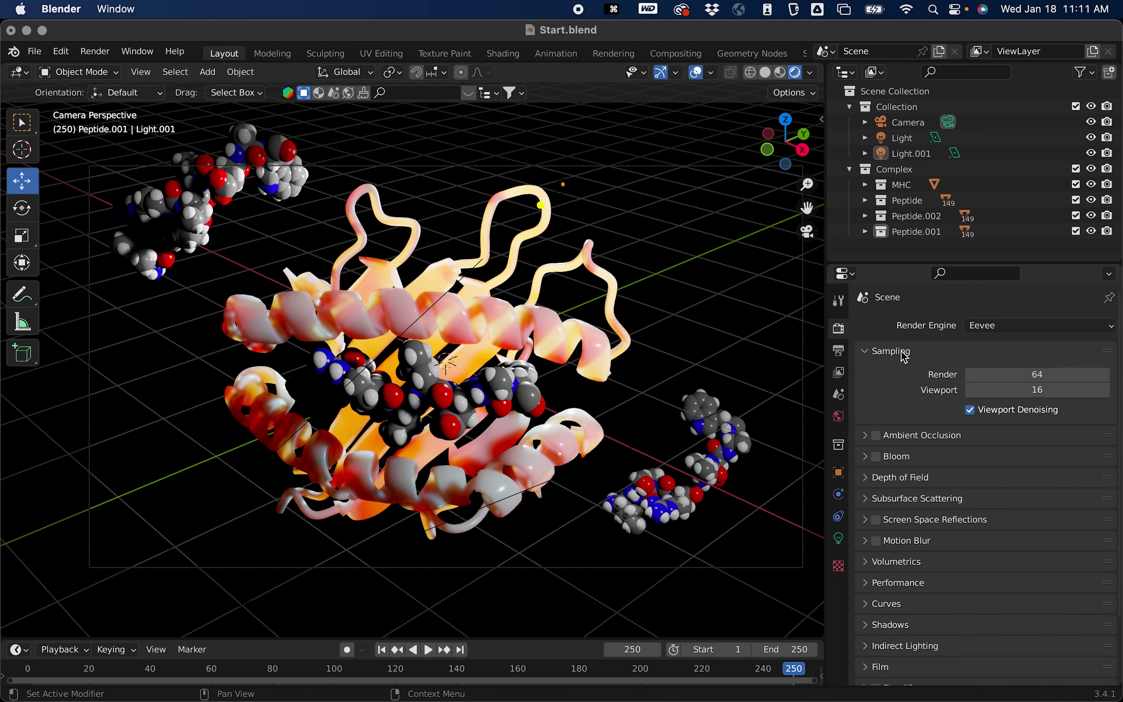
left_click(984, 333)
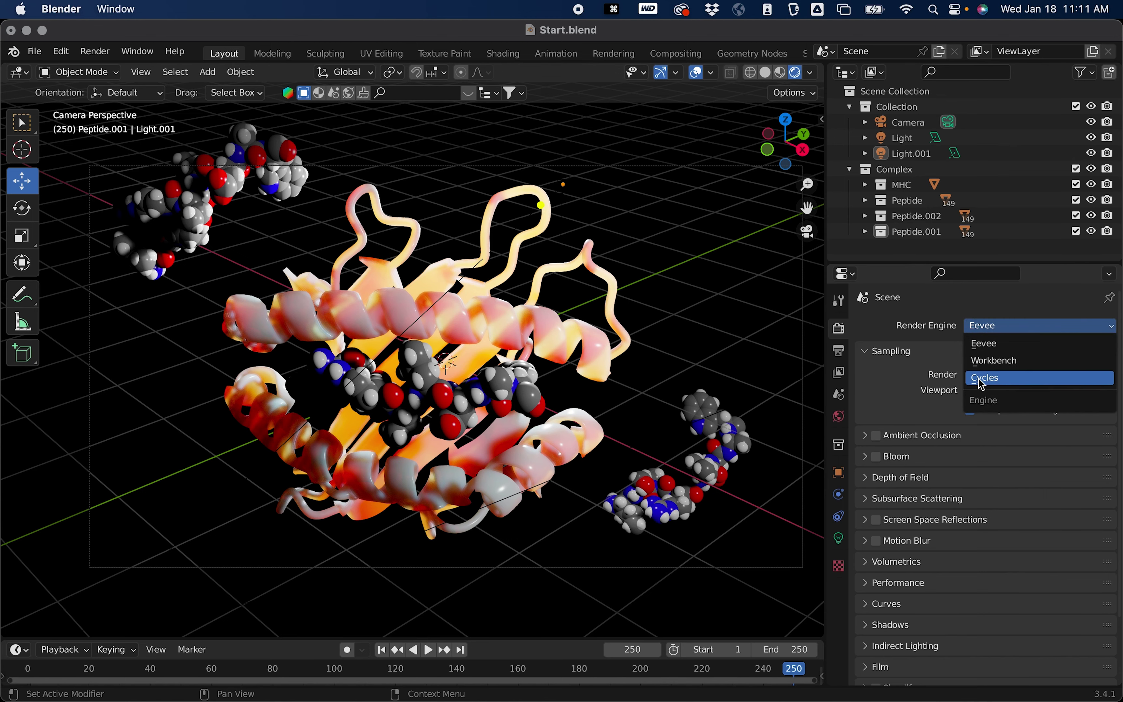
left_click(994, 379)
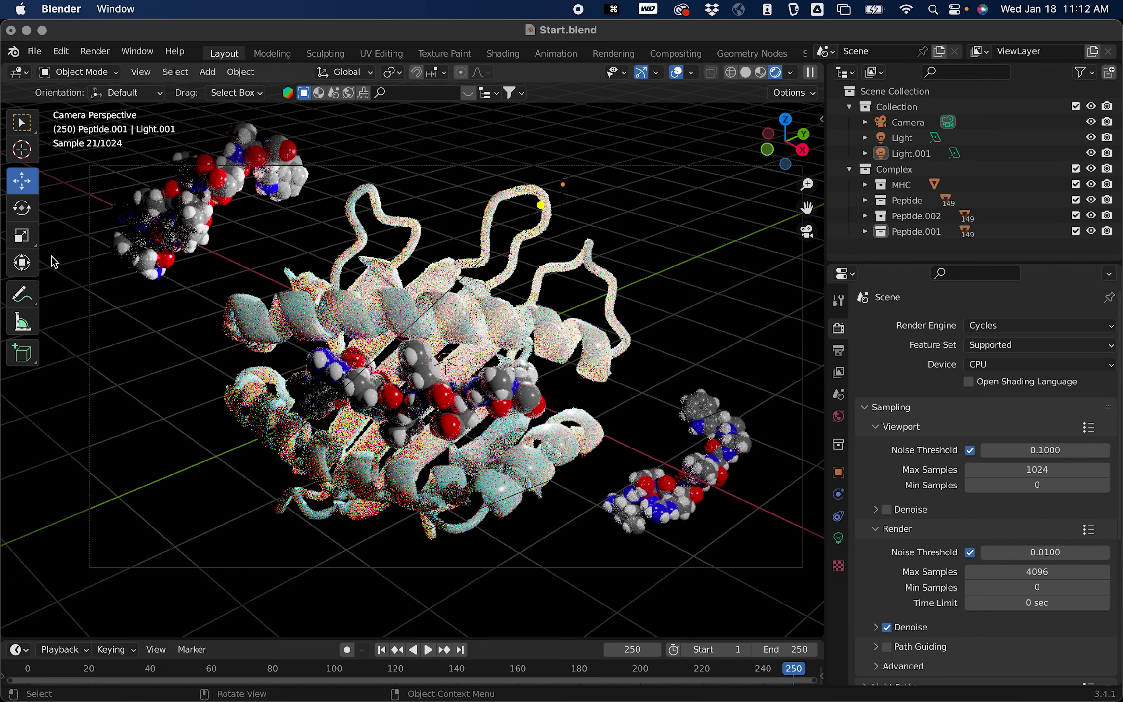
Orbit the Cycles preview, return to camera view and set the engine back to Eevee.
middle_click_drag(317, 383, 460, 370)
left_click(807, 231)
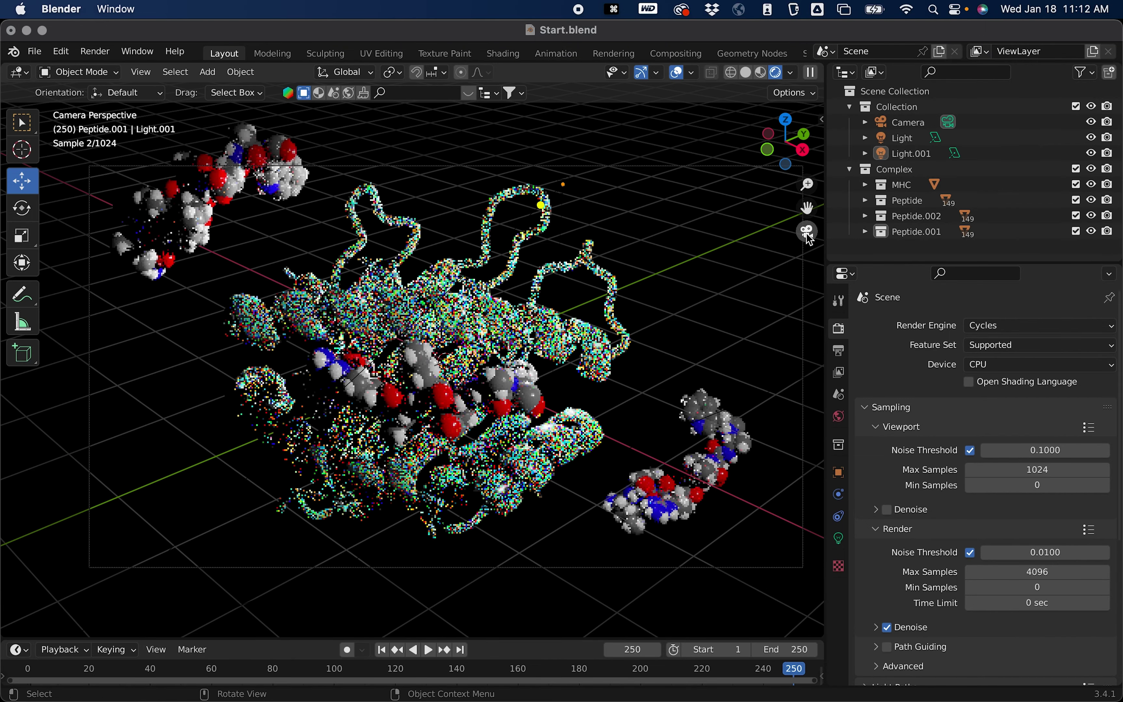
left_click(1005, 326)
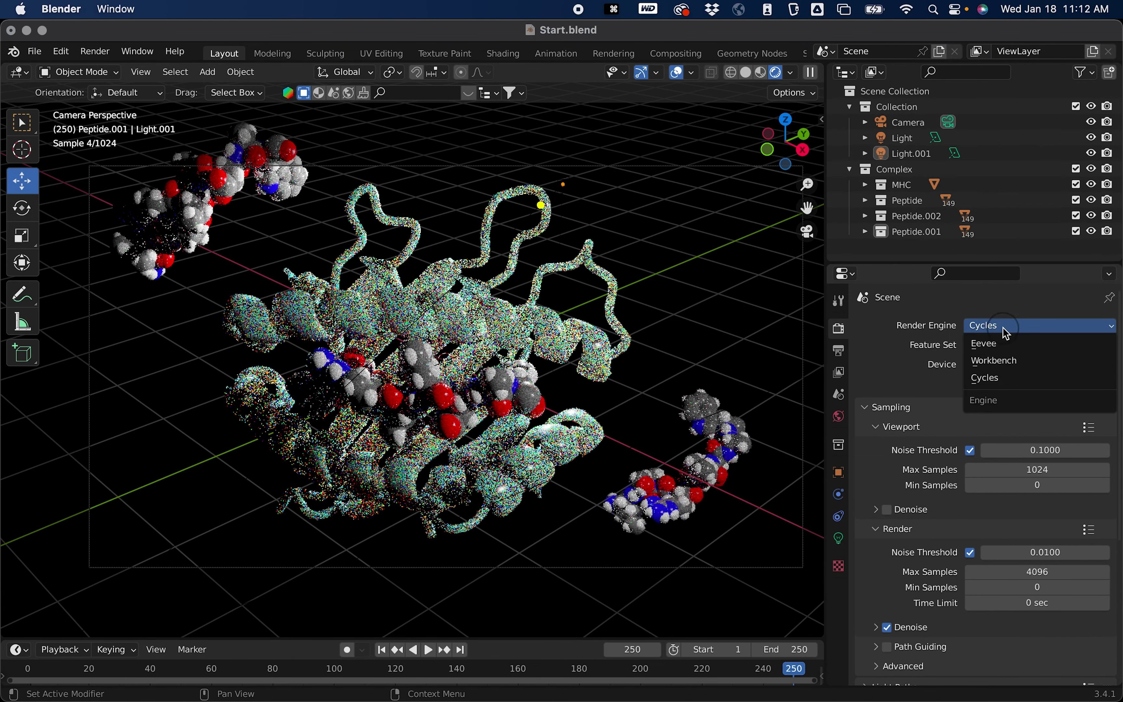
left_click(993, 348)
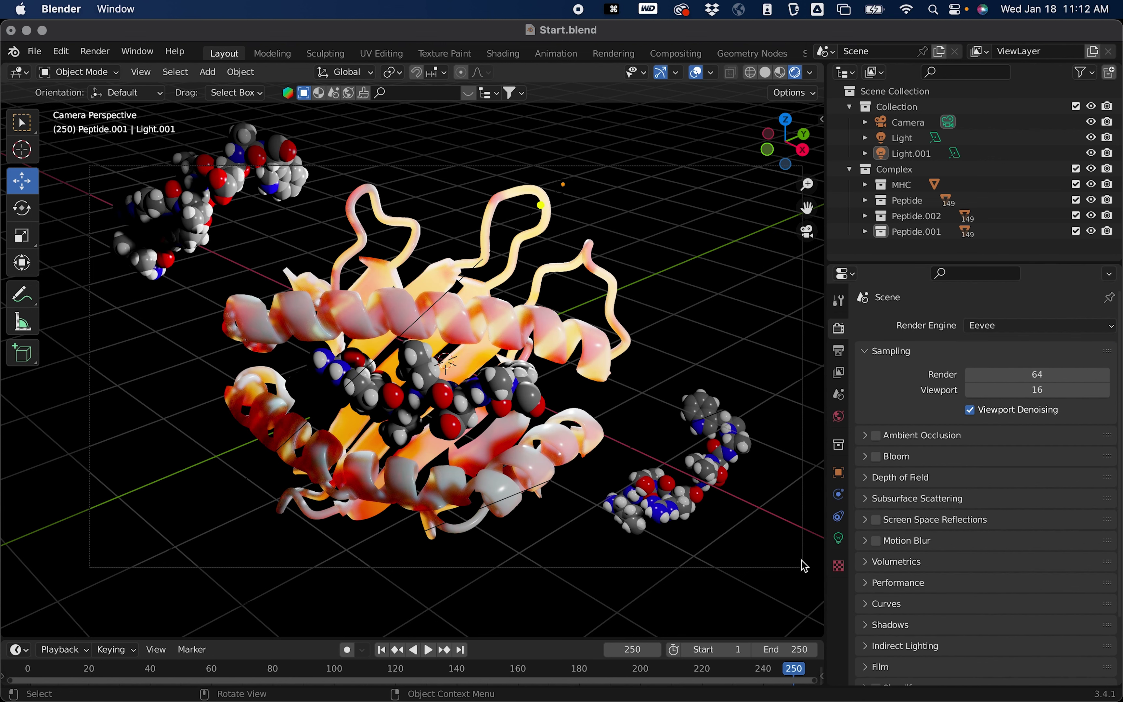
scroll(903, 410, "down", 4)
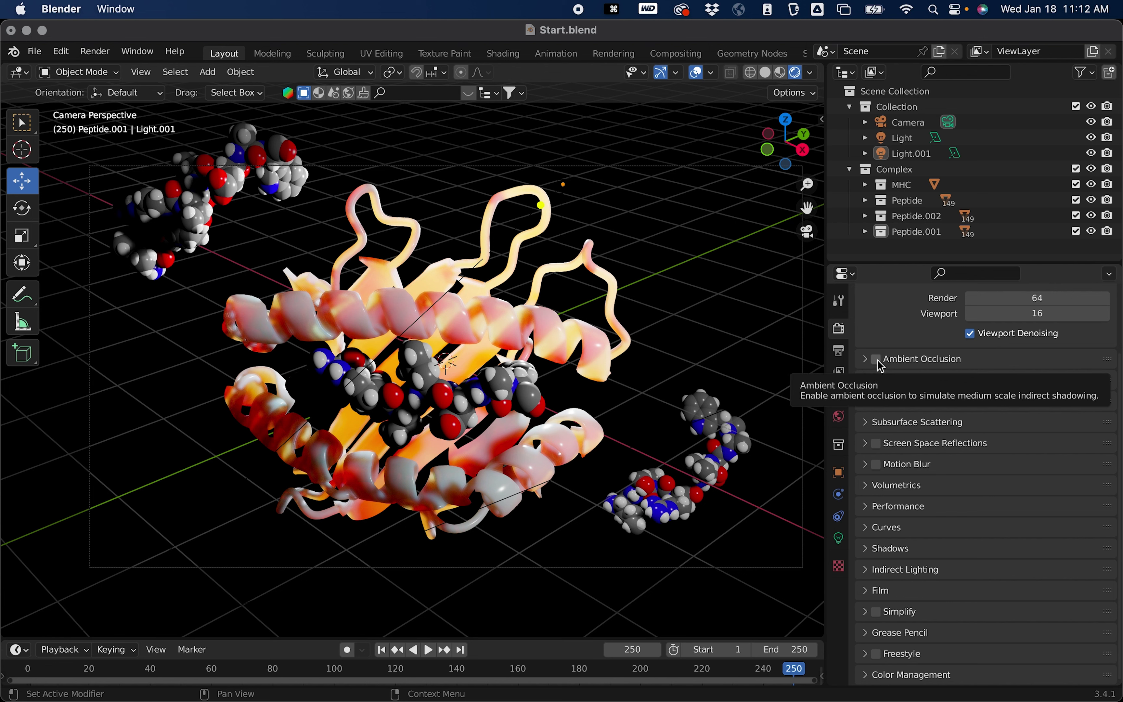
Enable Ambient Occlusion and Bloom for Eevee, then select Light.001 with the Rotate tool.
left_click(879, 365)
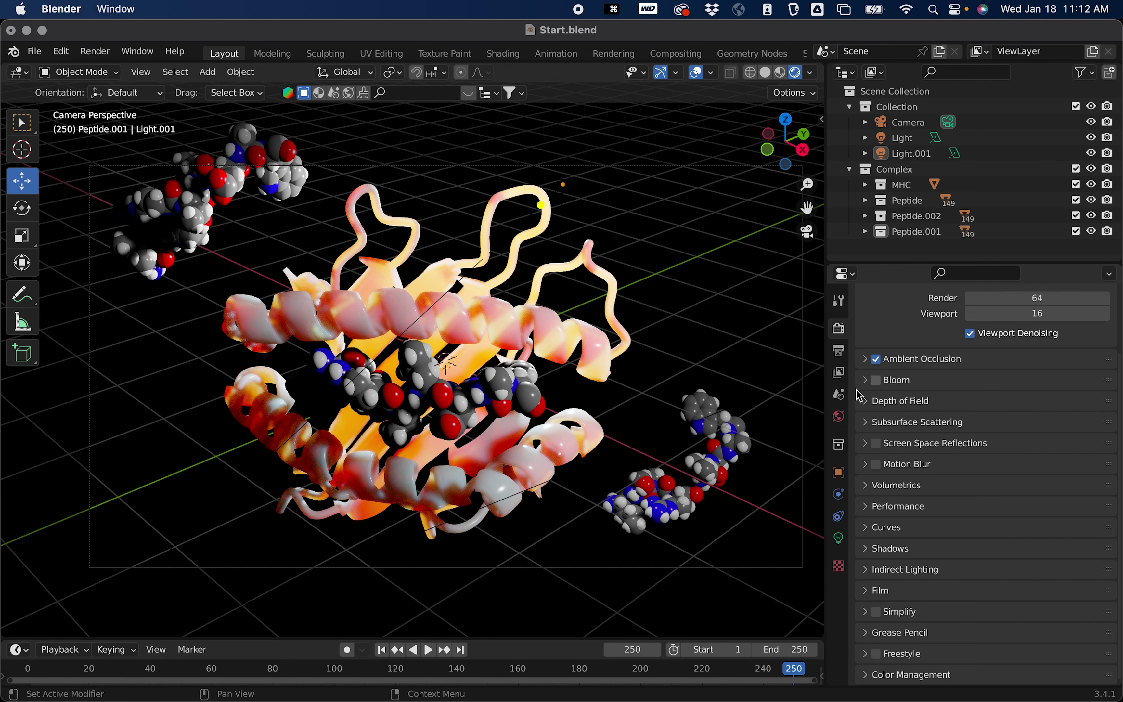
left_click(878, 383)
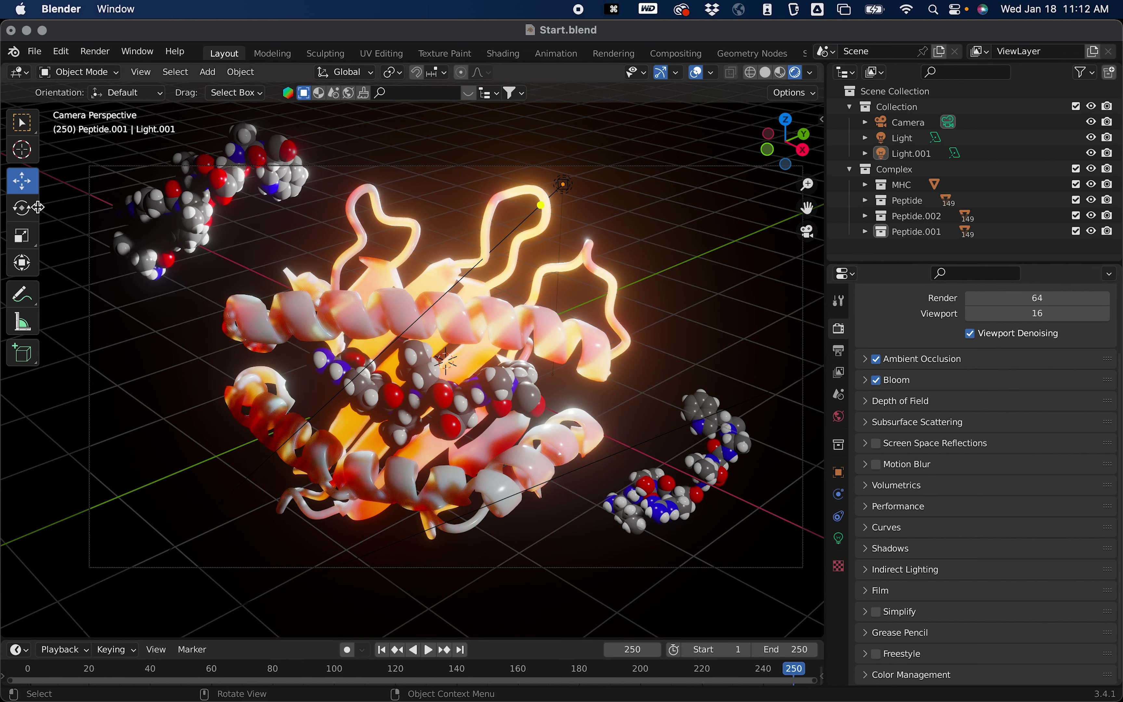
left_click(23, 211)
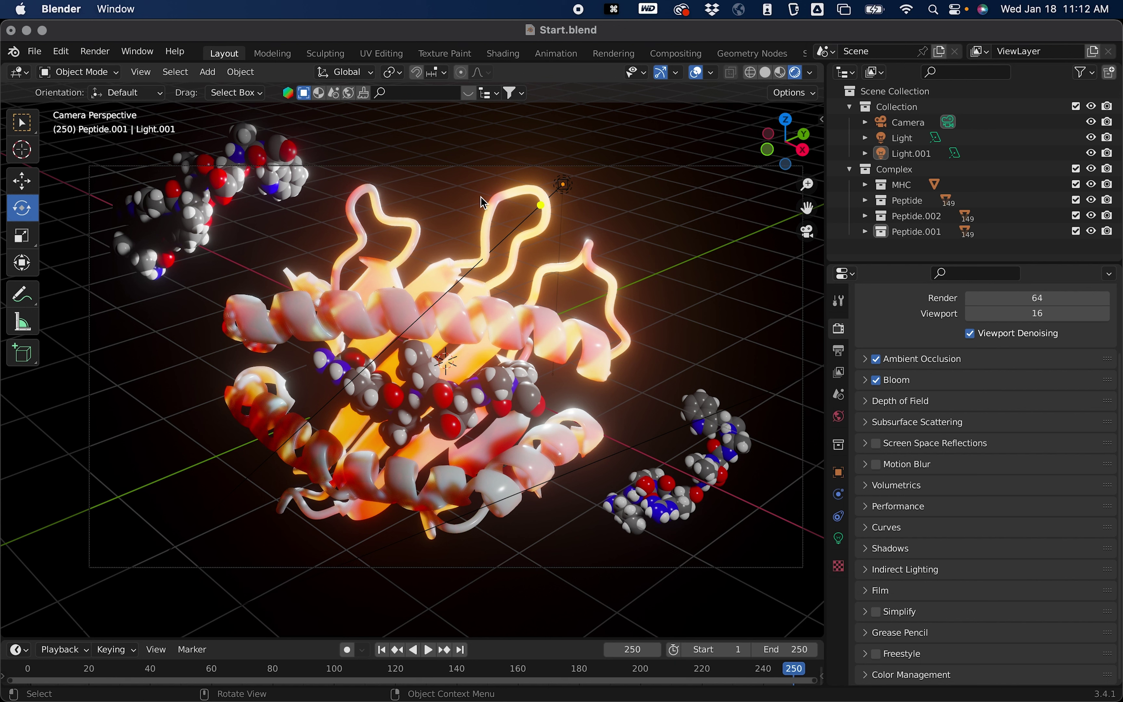
left_click(563, 185)
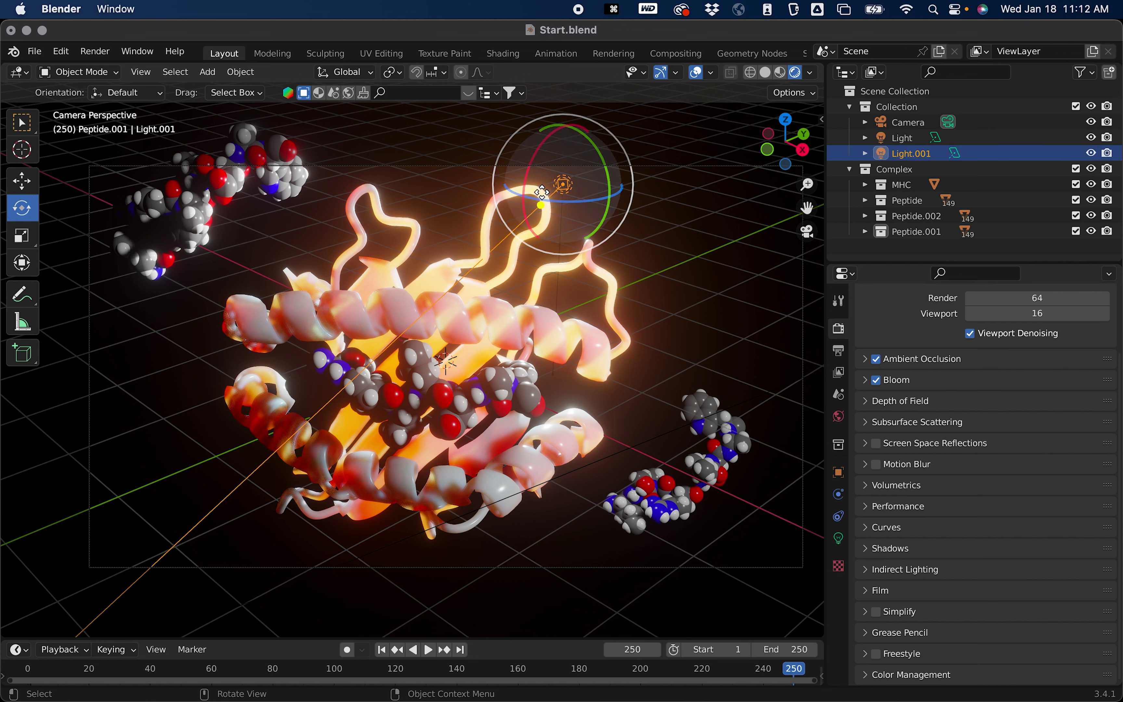
Trackball-rotate Light.001, move it up and left in Top view, then return to camera view.
left_click_drag(544, 205, 609, 217)
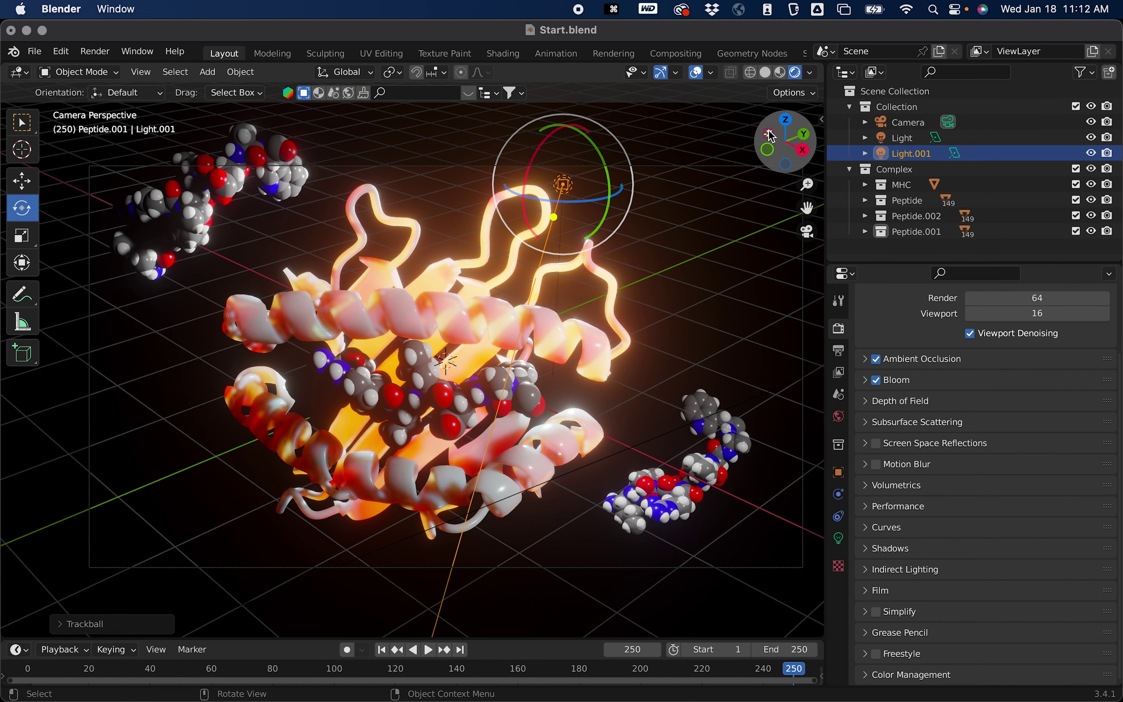
left_click(786, 123)
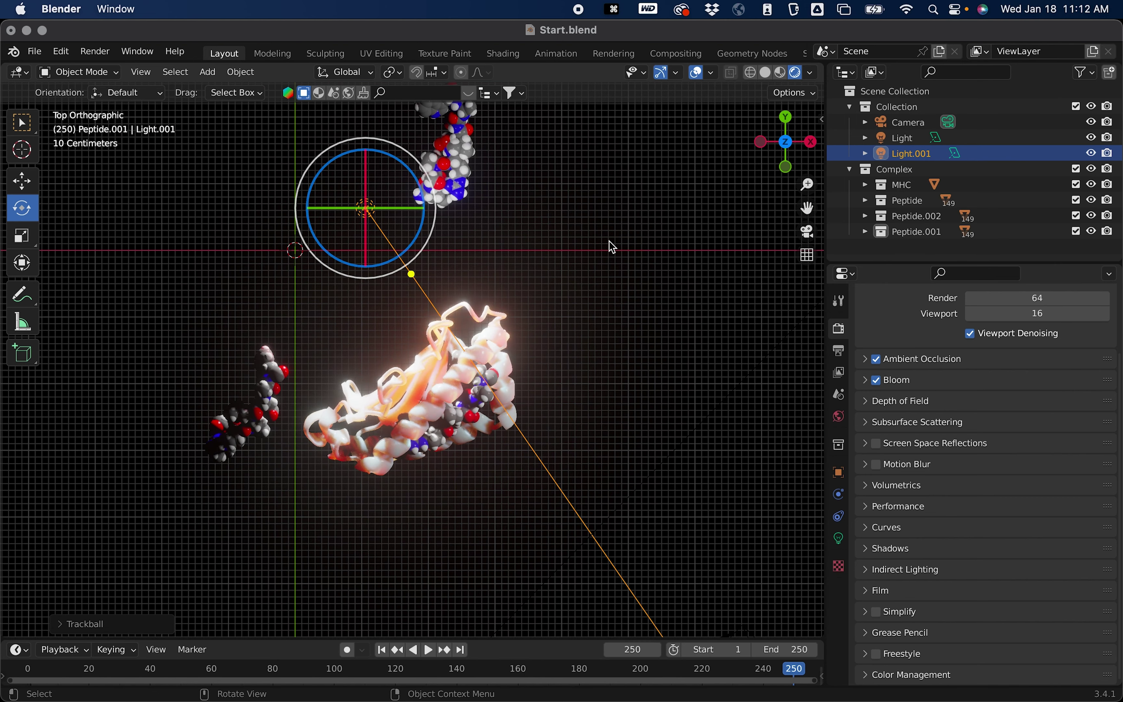
left_click(23, 181)
left_click_drag(364, 208, 334, 188)
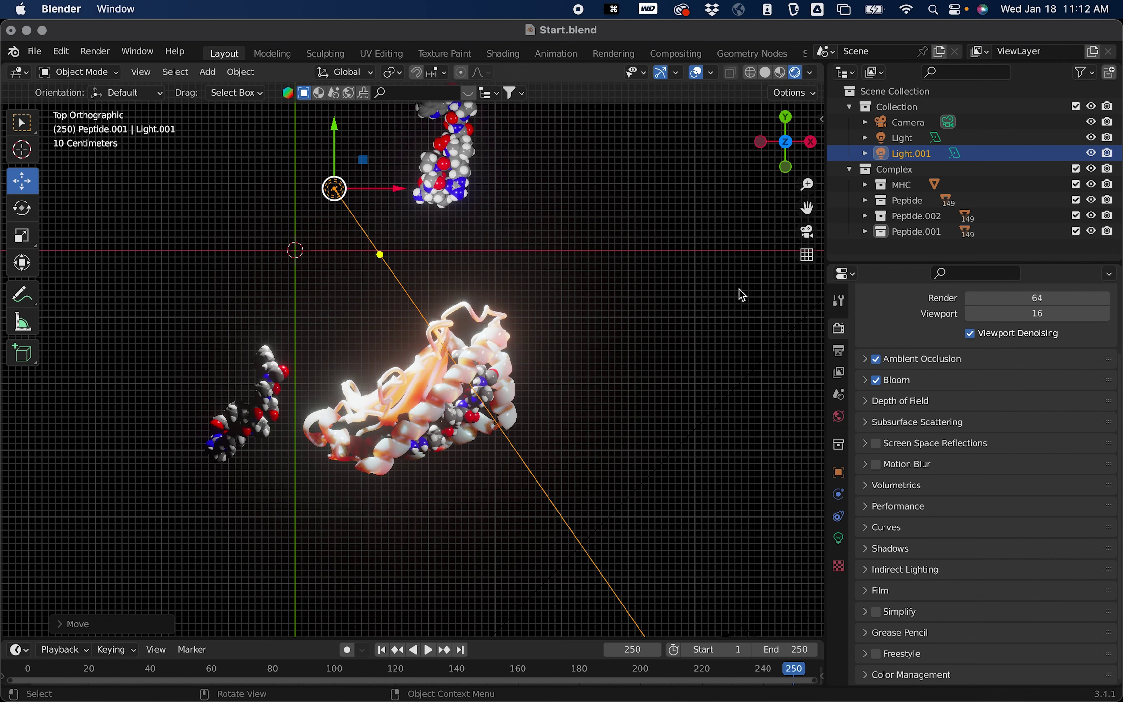
left_click(809, 232)
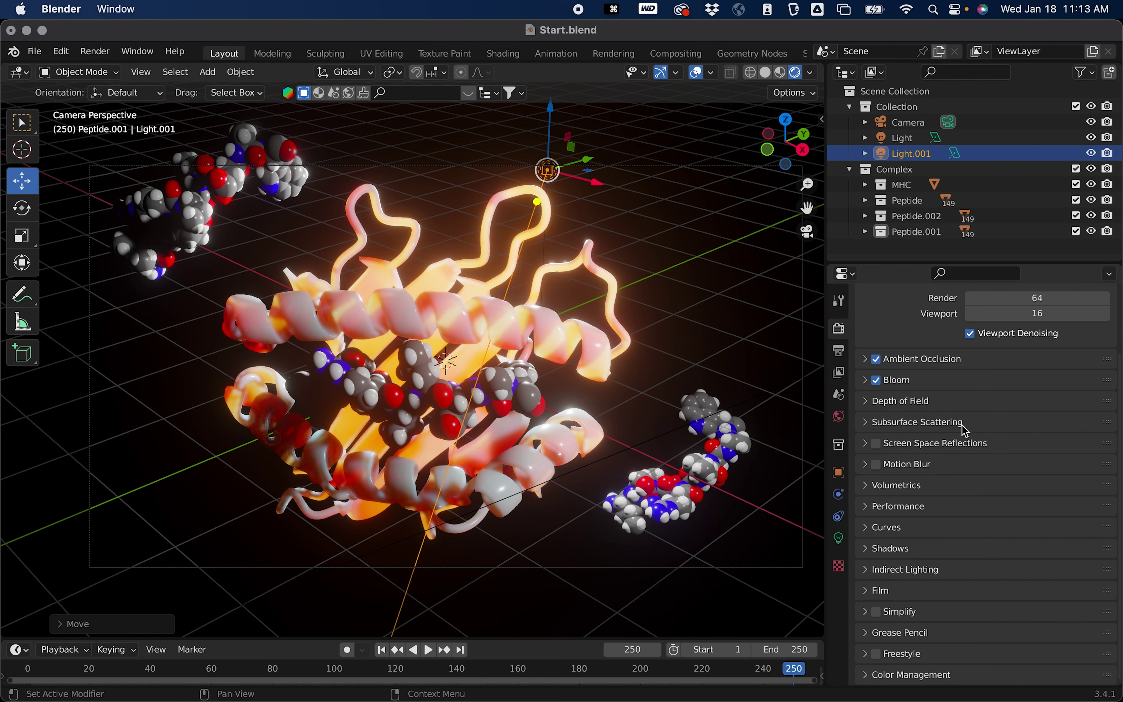
Set the subsurface scattering samples to 12.
left_click(871, 423)
left_click(1043, 446)
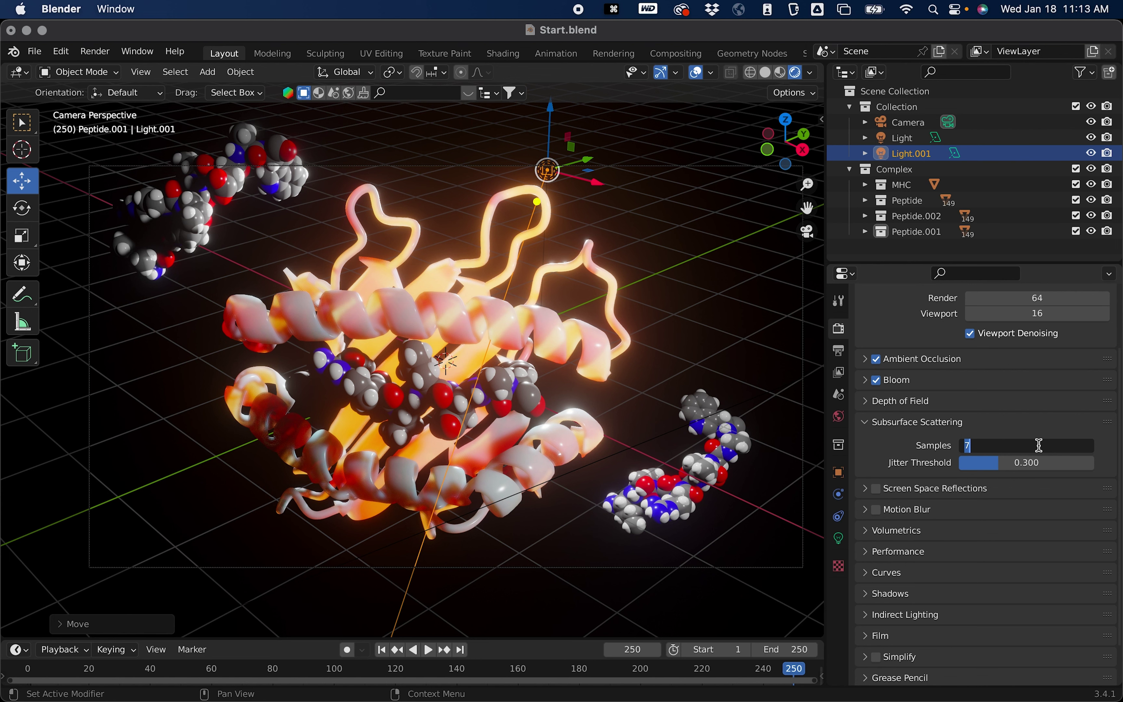
key("BackSpace")
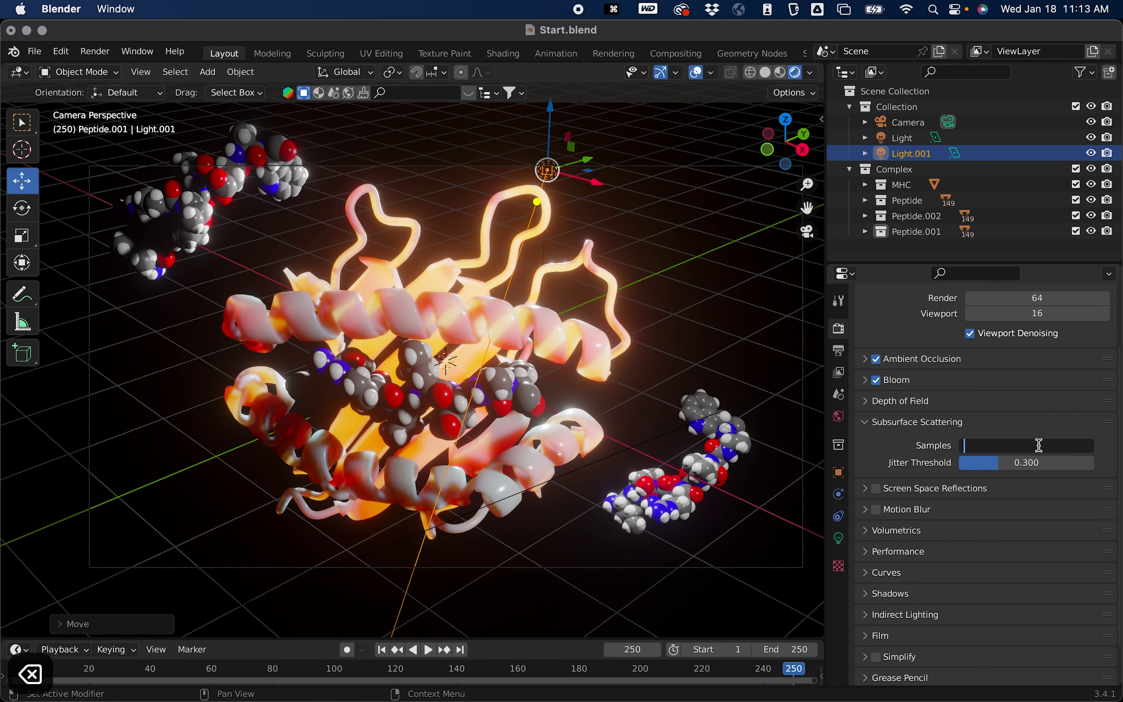
type("12")
key("Return")
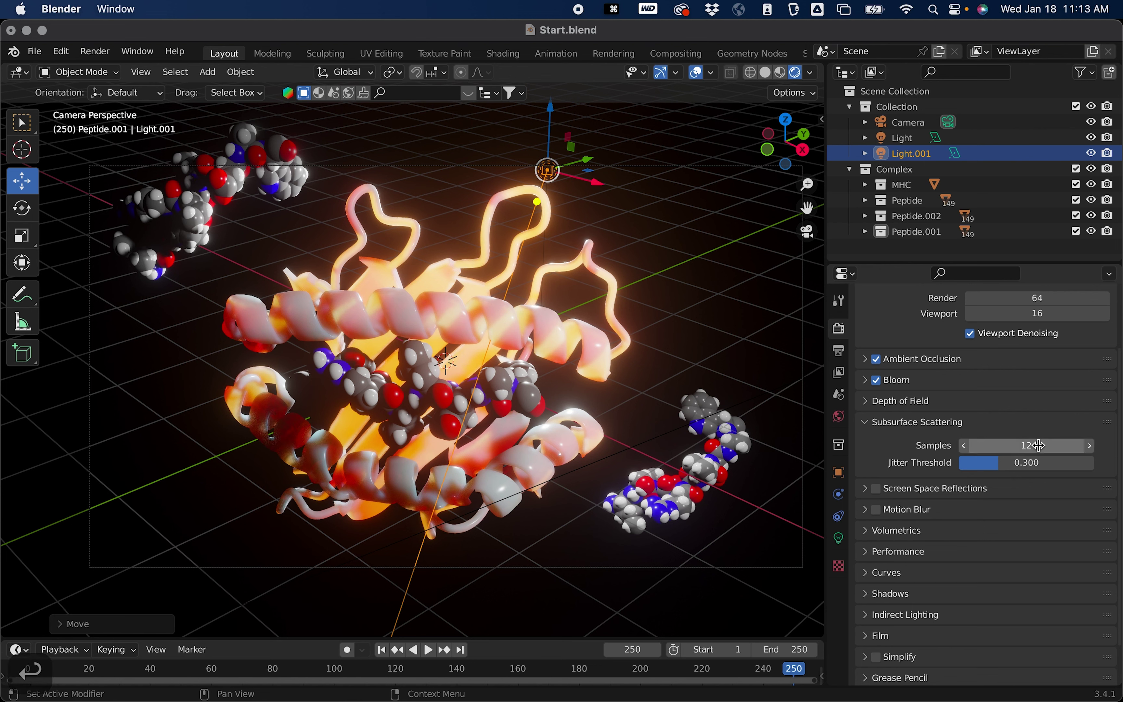
left_click(866, 423)
Turn on Screen Space Reflections and volumetric shadows.
left_click(877, 443)
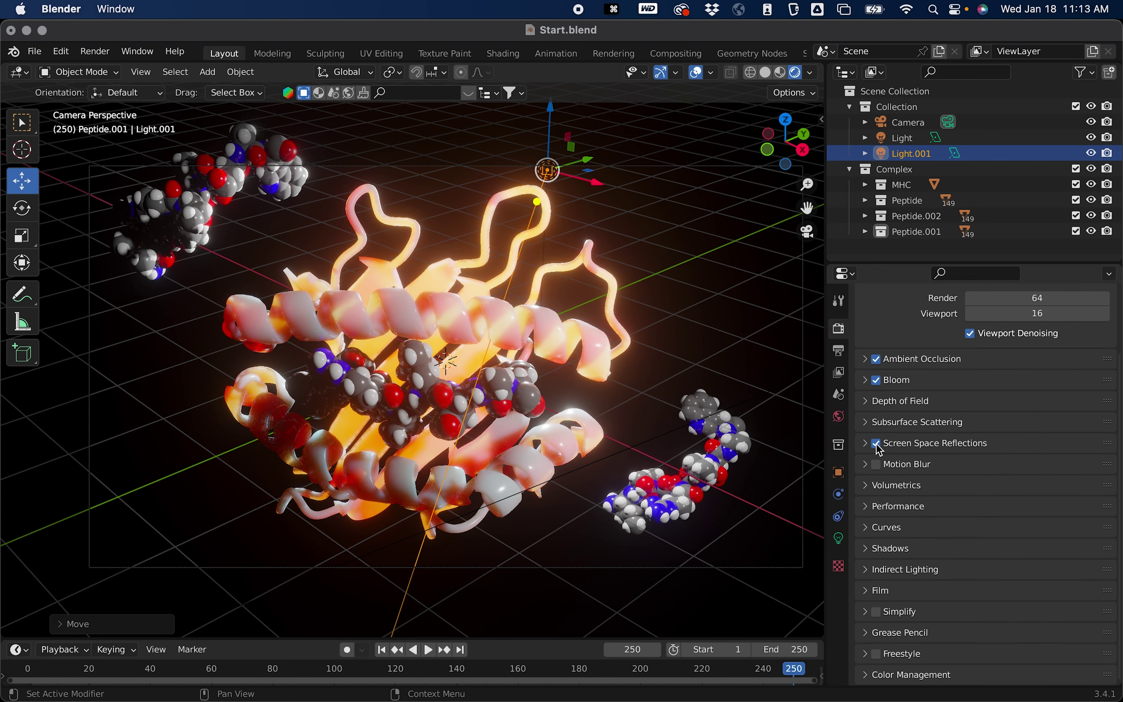
left_click(871, 485)
scroll(956, 534, "down", 3)
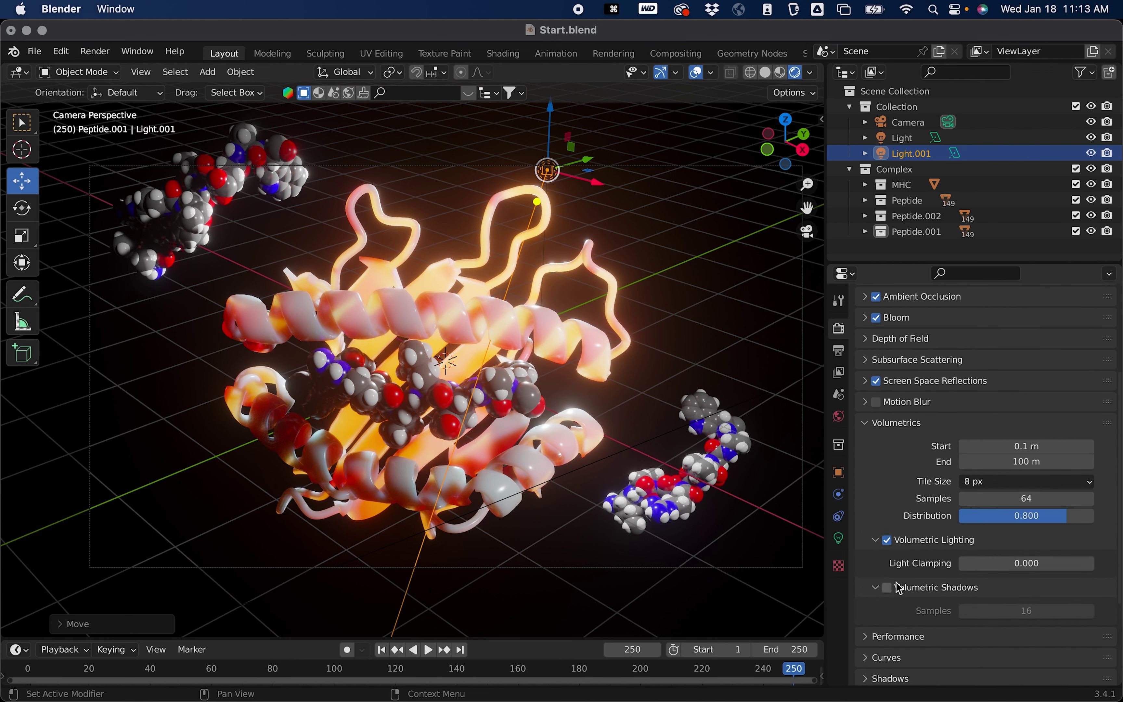
left_click(887, 588)
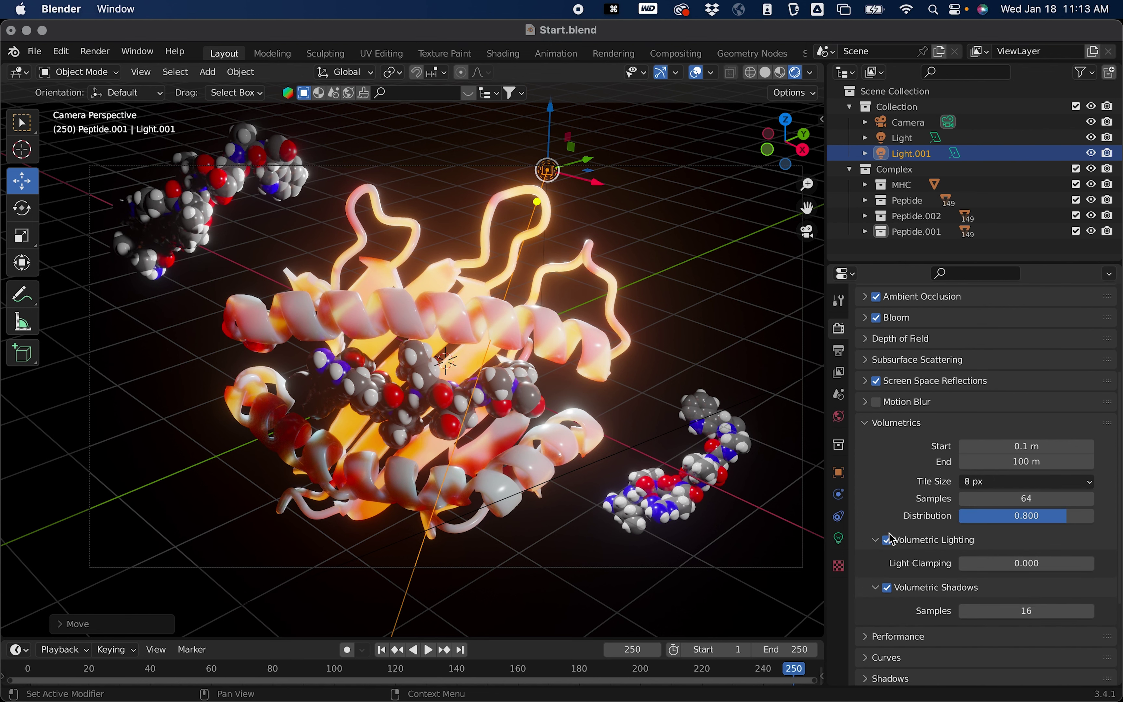
left_click(868, 425)
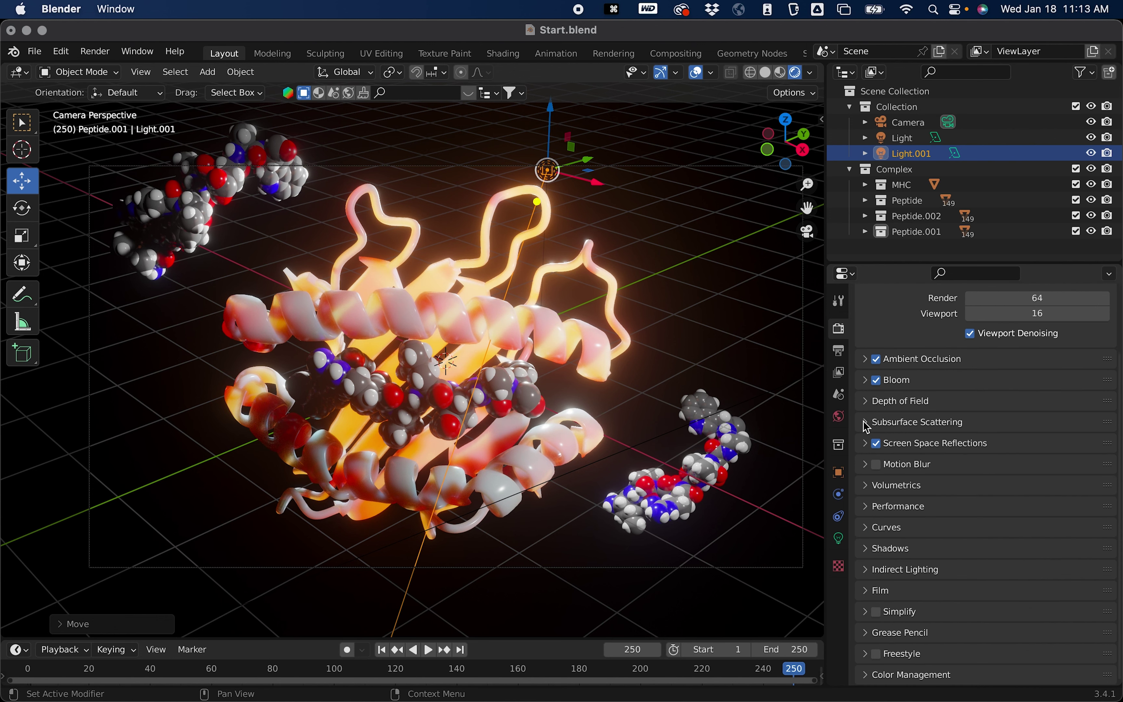
Enable high bit depth shadows in the Shadows settings.
left_click(871, 553)
scroll(902, 552, "down", 3)
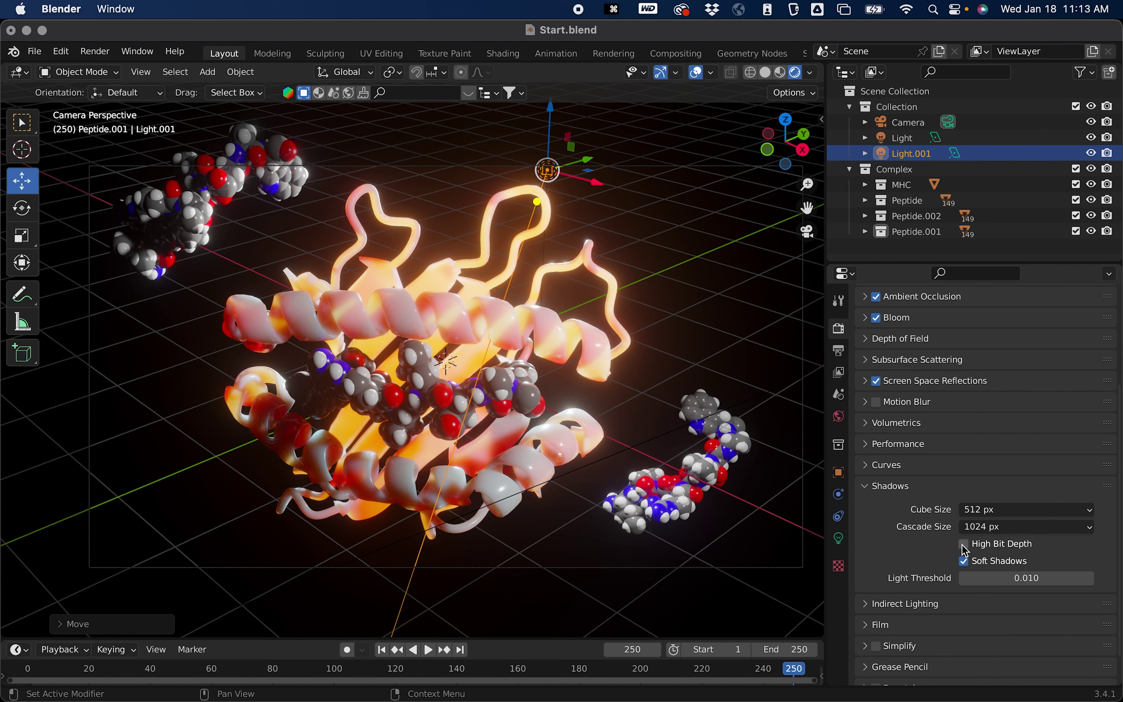
left_click(964, 544)
left_click(874, 486)
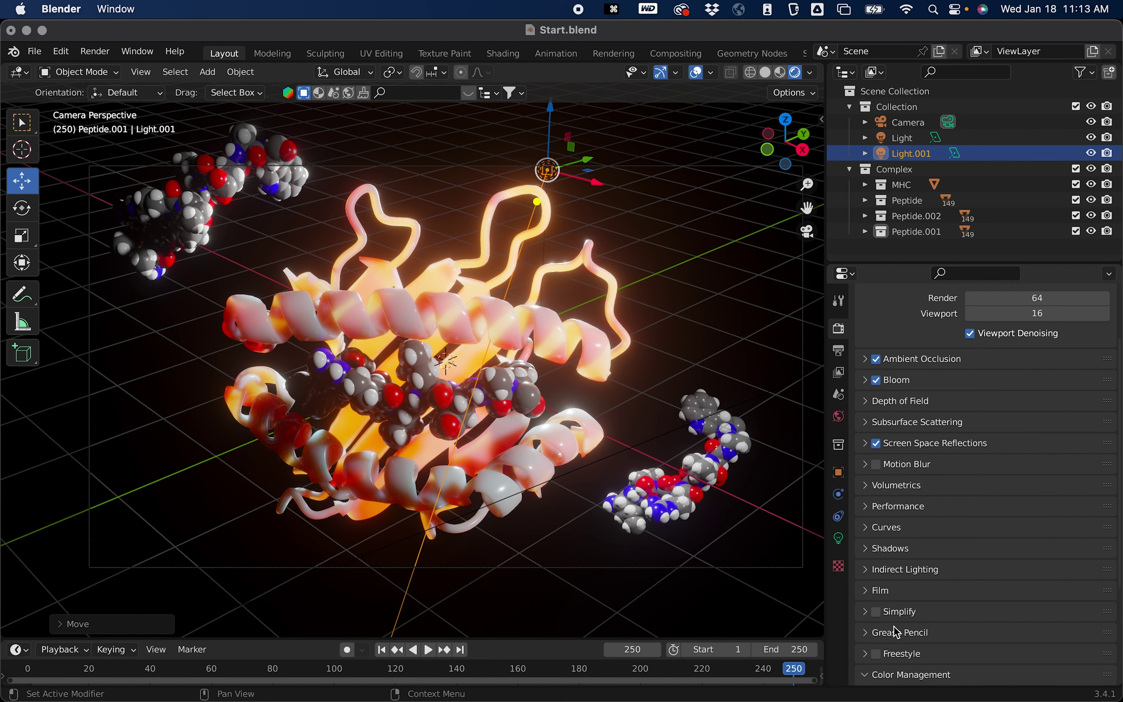
scroll(896, 635, "down", 2)
left_click(896, 634)
Set the colour management Look to Medium High Contrast after trying Very High Contrast, then deselect the light.
scroll(897, 629, "down", 3)
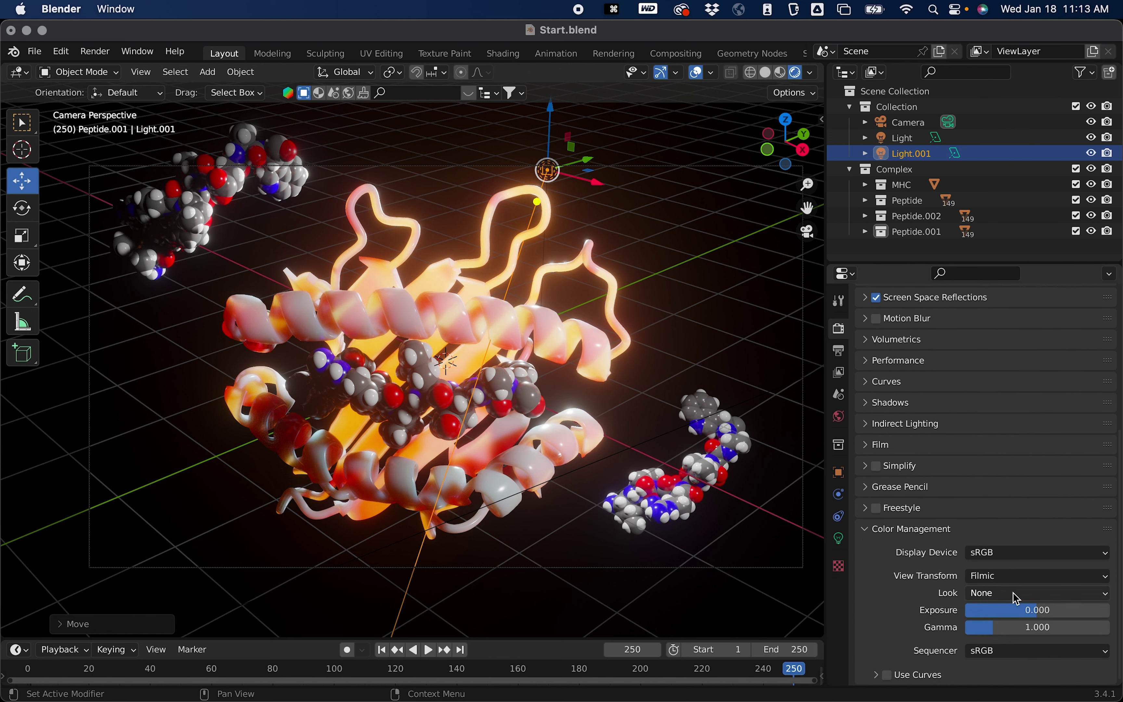
left_click(1001, 592)
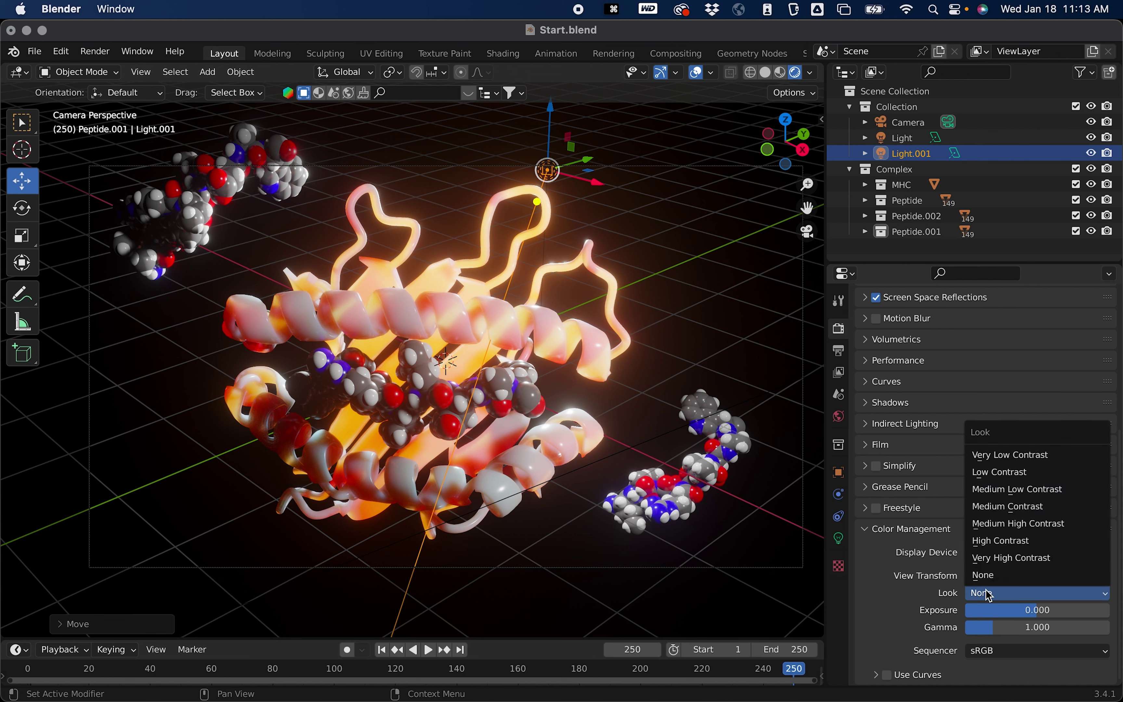
left_click(1010, 560)
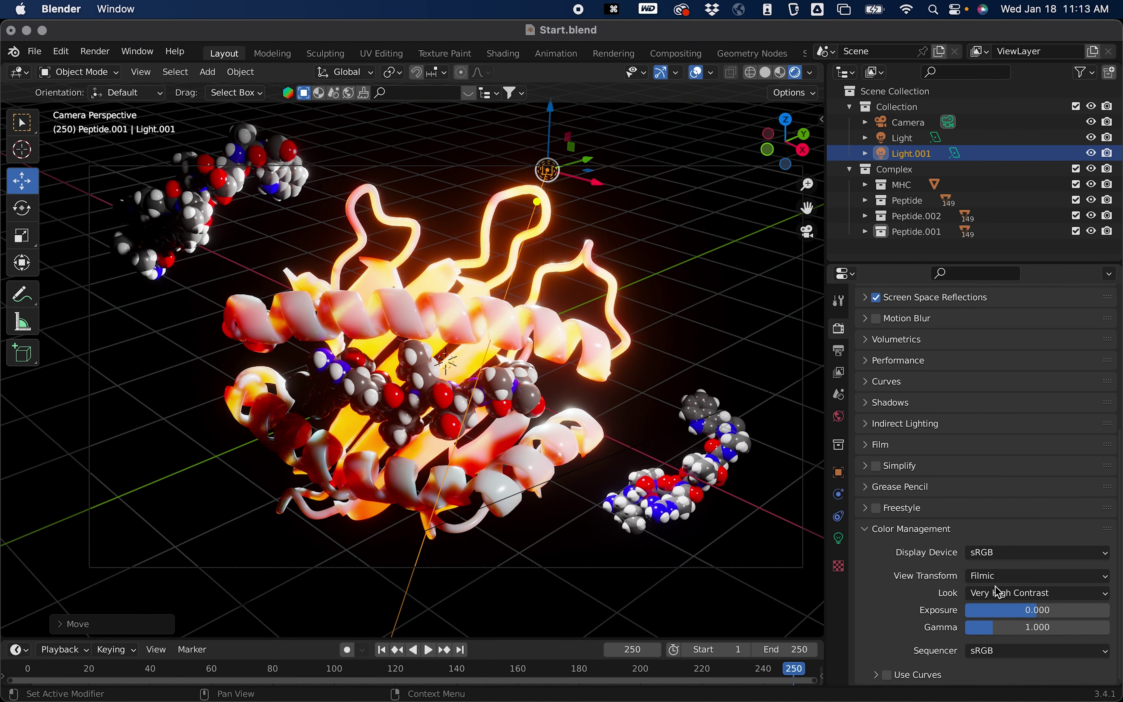
left_click(997, 598)
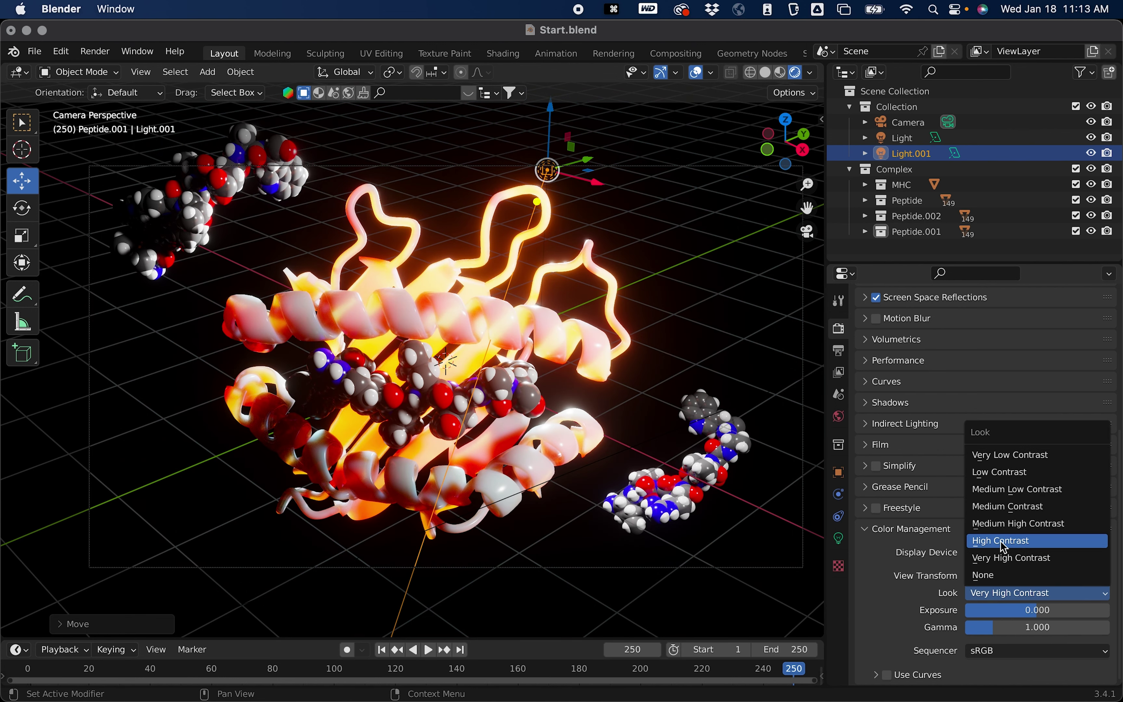
left_click(1055, 524)
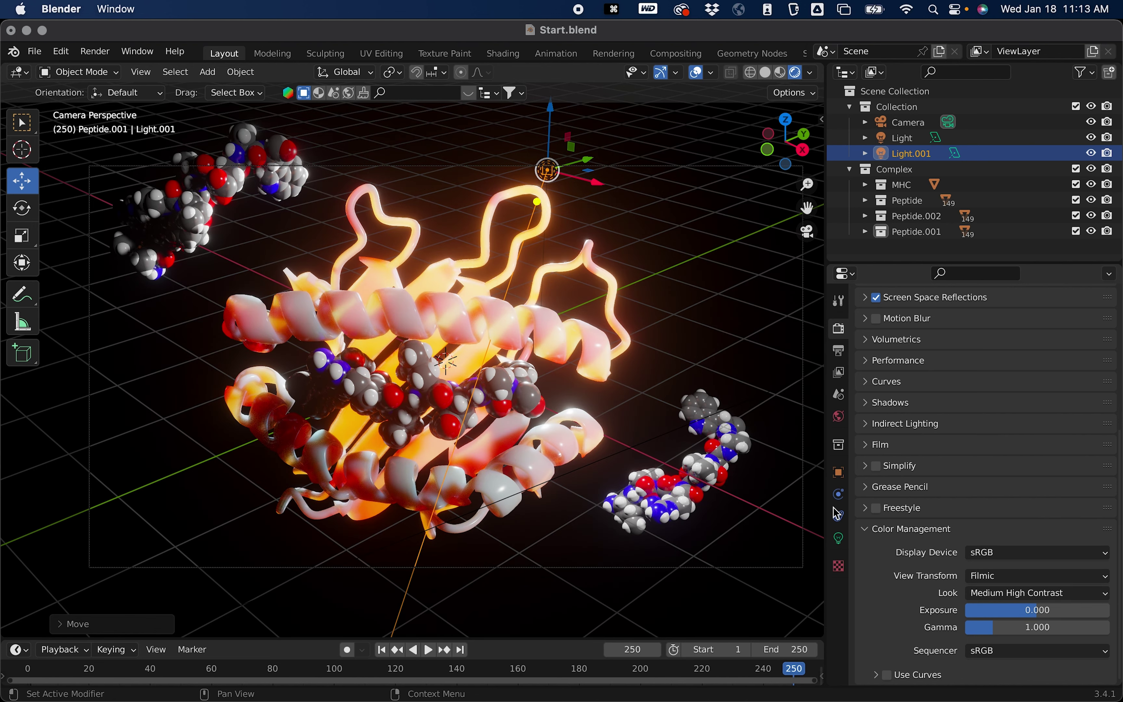
scroll(859, 534, "up", 5)
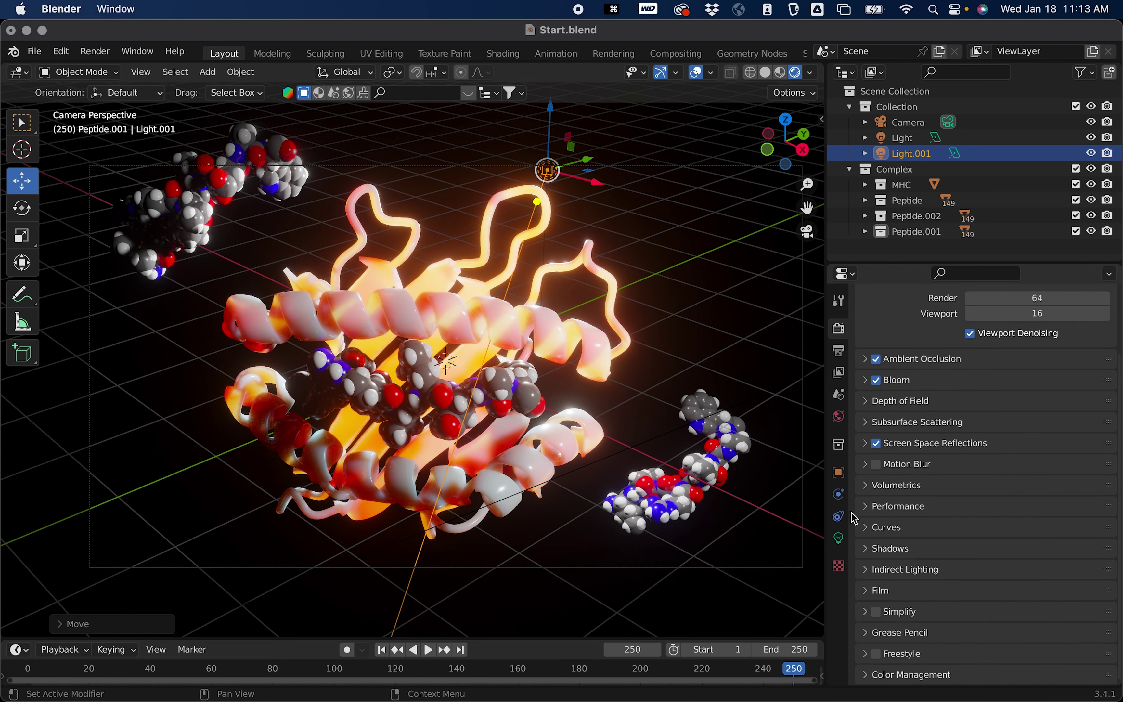
left_click(749, 310)
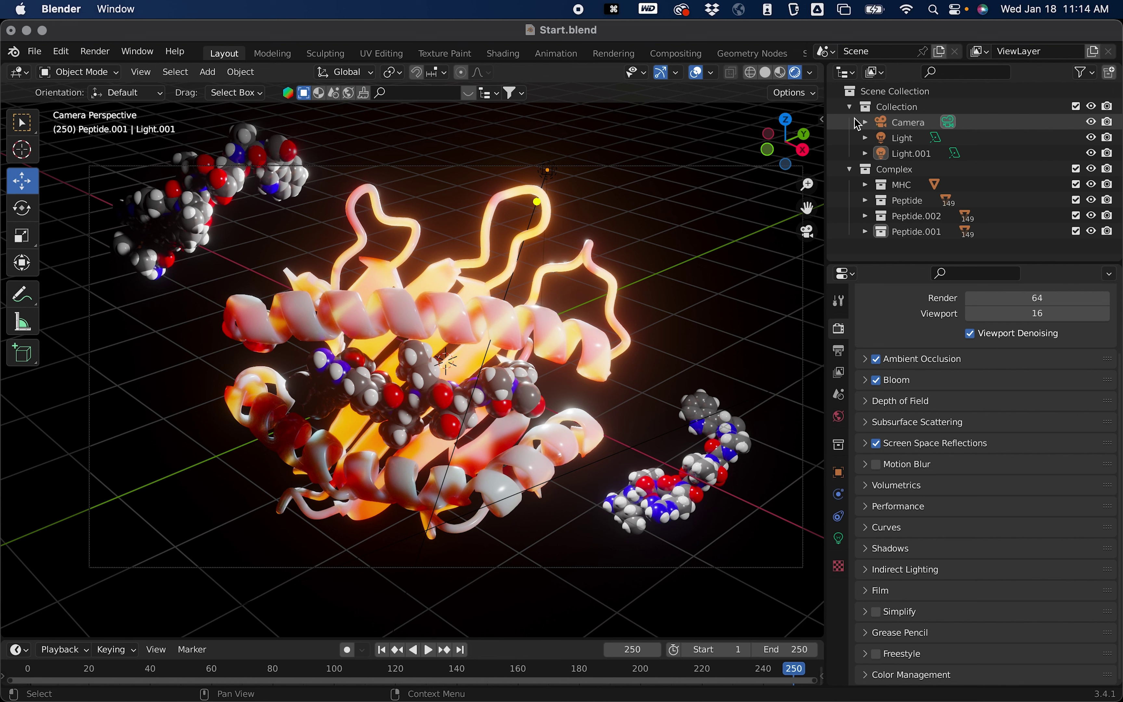
Select the scene camera and check Depth of Field in its lens settings.
left_click(918, 127)
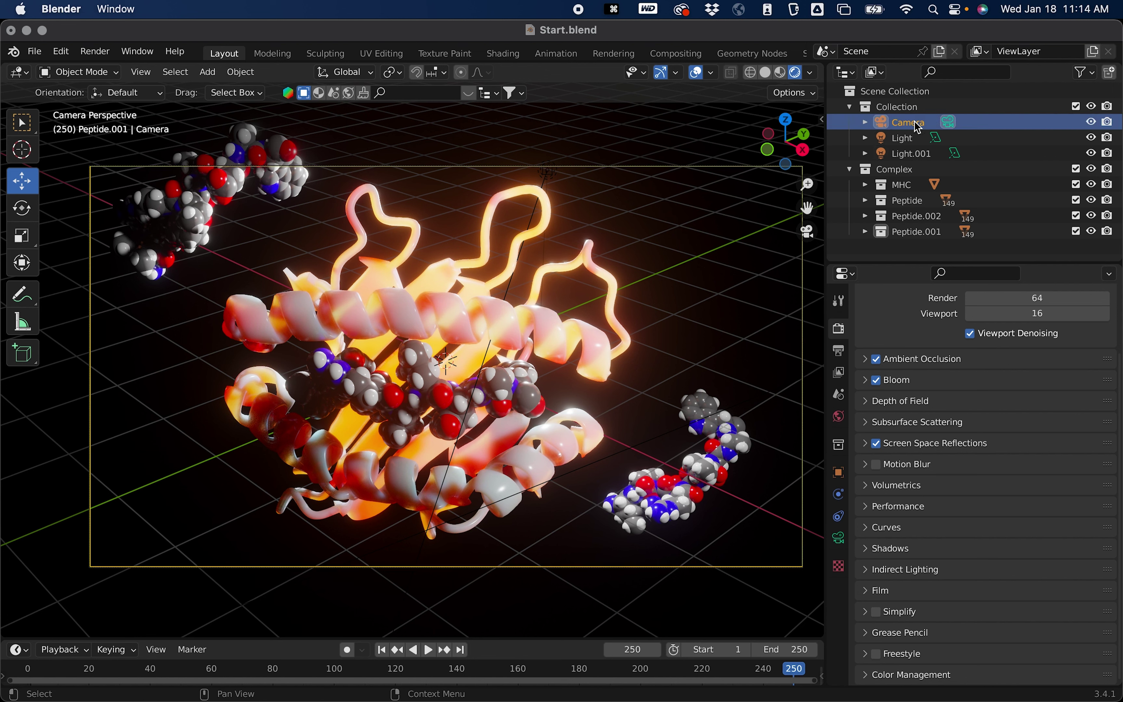
left_click(839, 539)
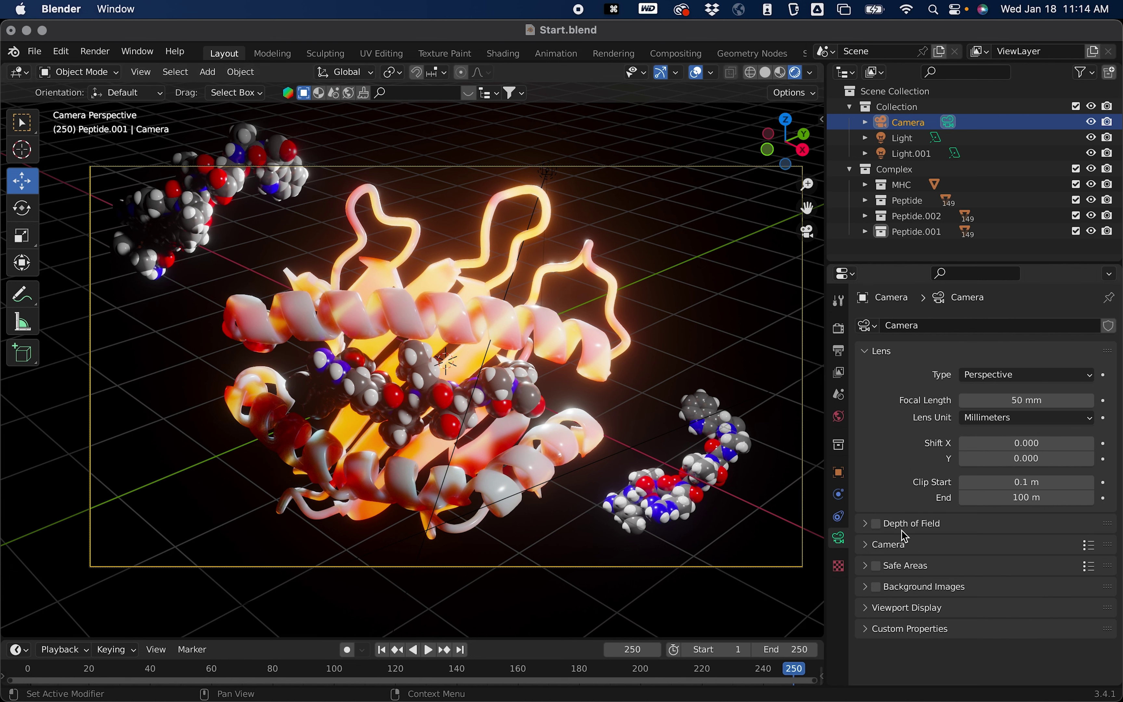
left_click(876, 523)
Use the eyedropper to set the depth-of-field focus object to atoms 44.
scroll(916, 525, "down", 5)
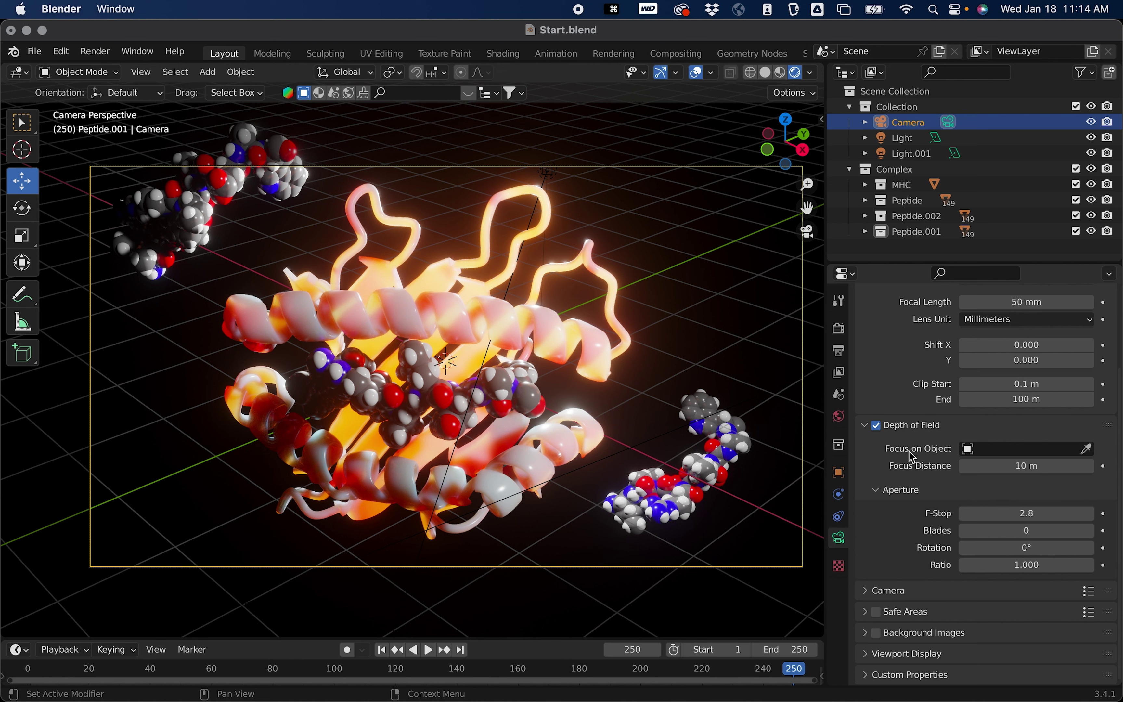
left_click(1088, 449)
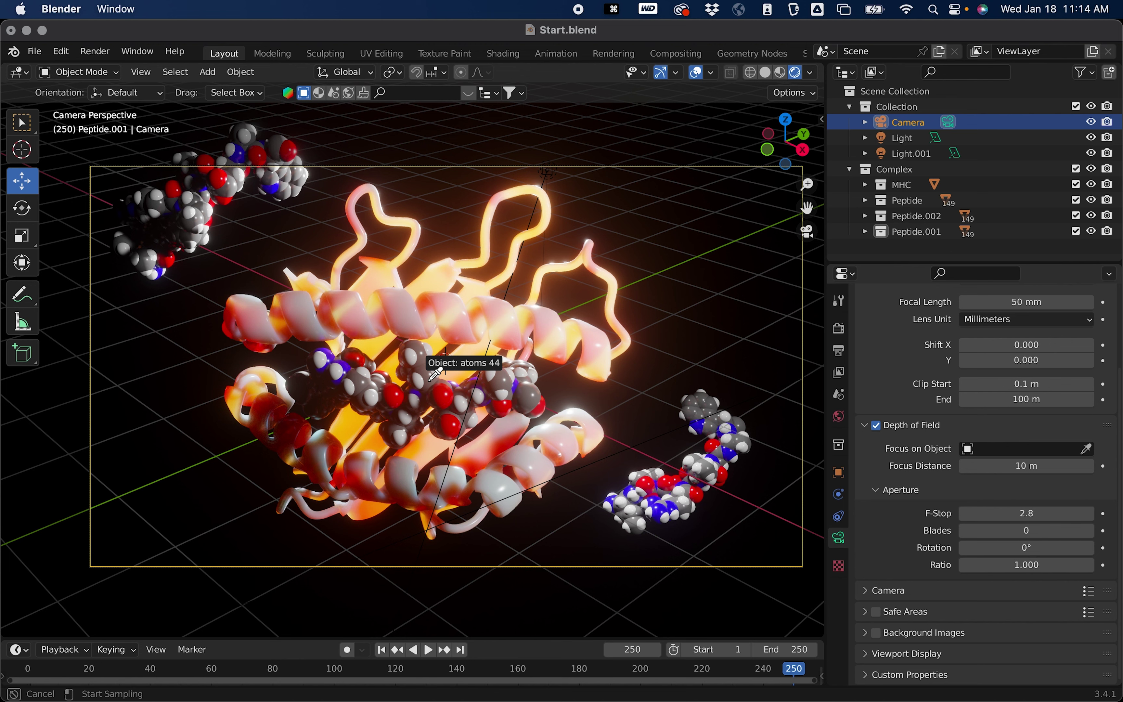
left_click(432, 377)
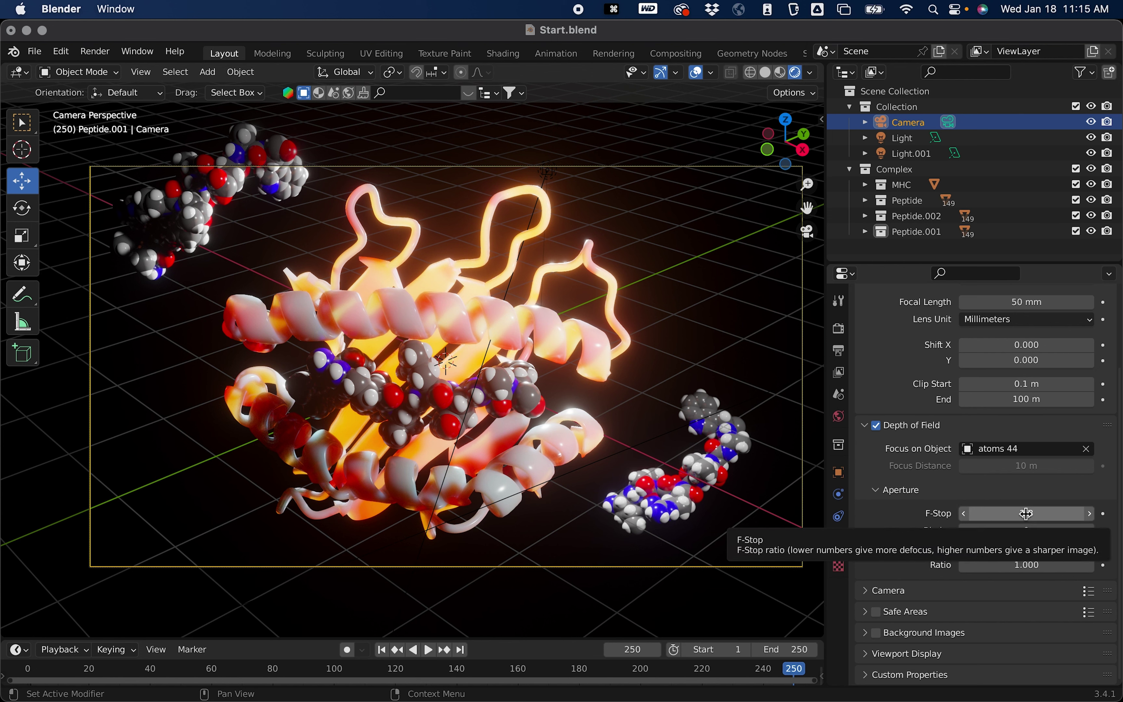
Set the camera F-Stop to 0.4, then refine it to 0.04.
left_click(1013, 514)
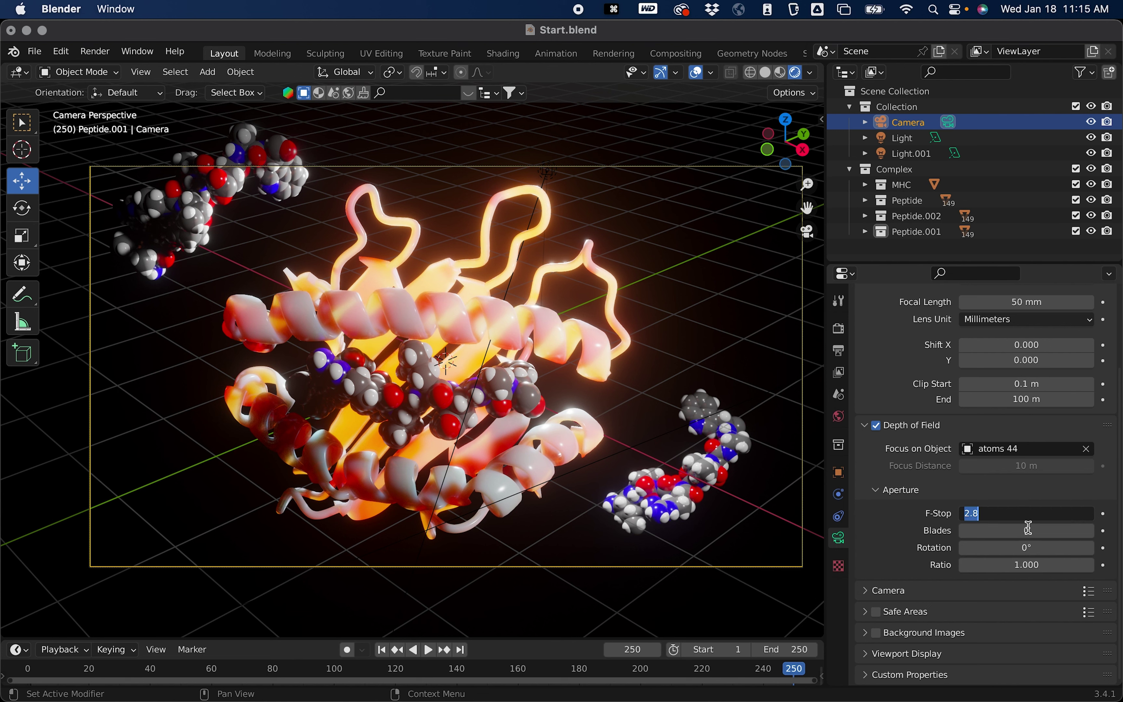
type("0.4")
key("Return")
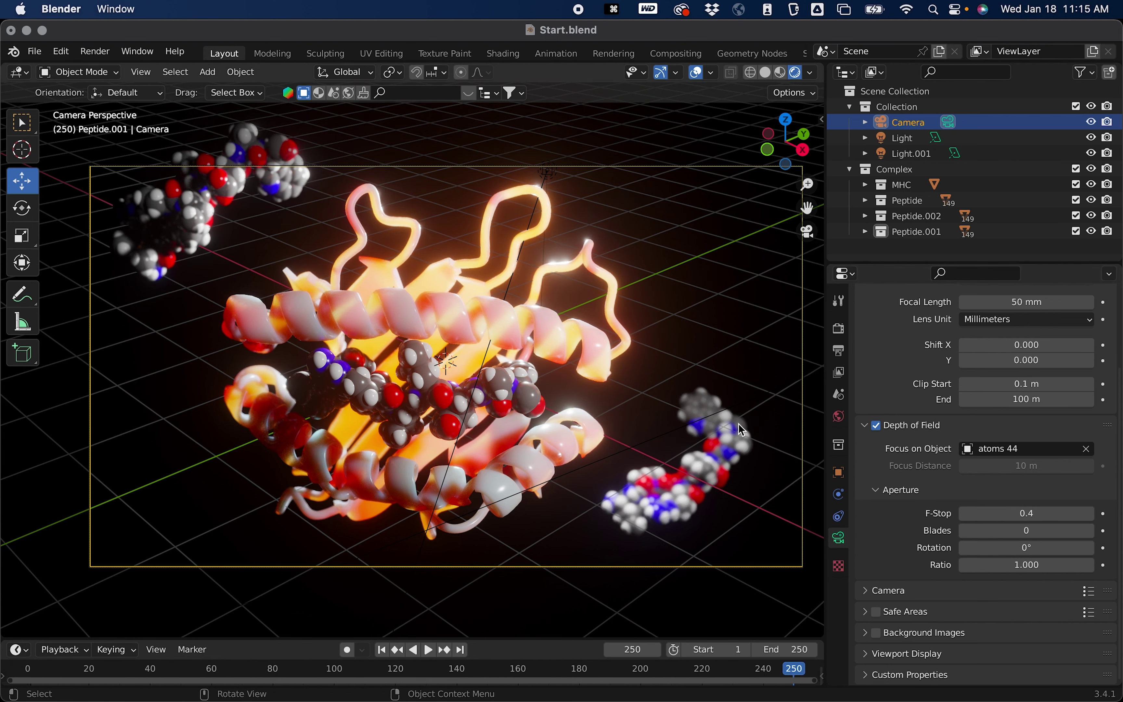
left_click(997, 511)
left_click(974, 513)
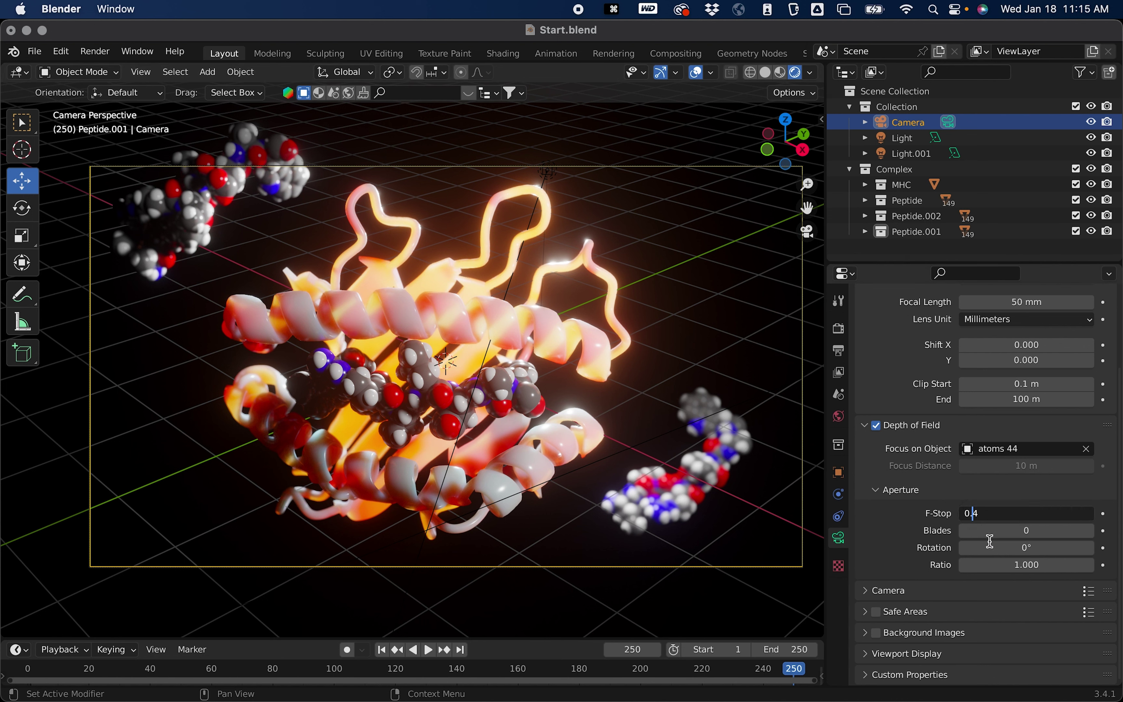
type("0")
key("Return")
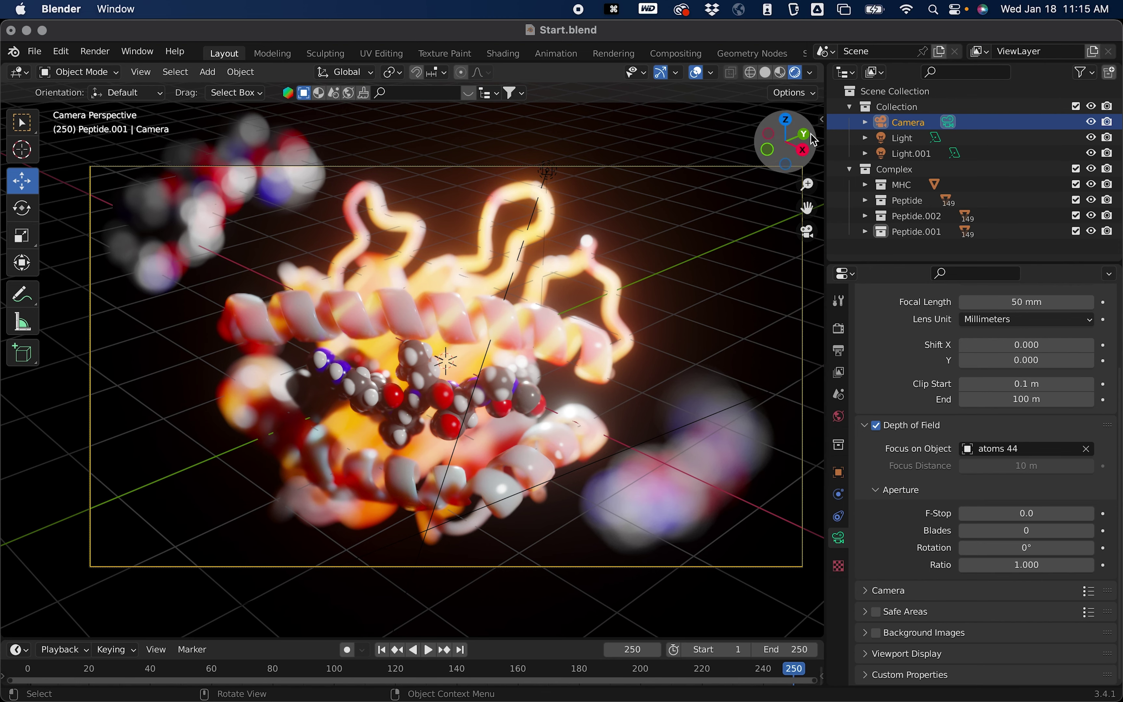
Select Light.001 in the Outliner, rotate it slightly, then return to camera view.
middle_click_drag(606, 280, 468, 261)
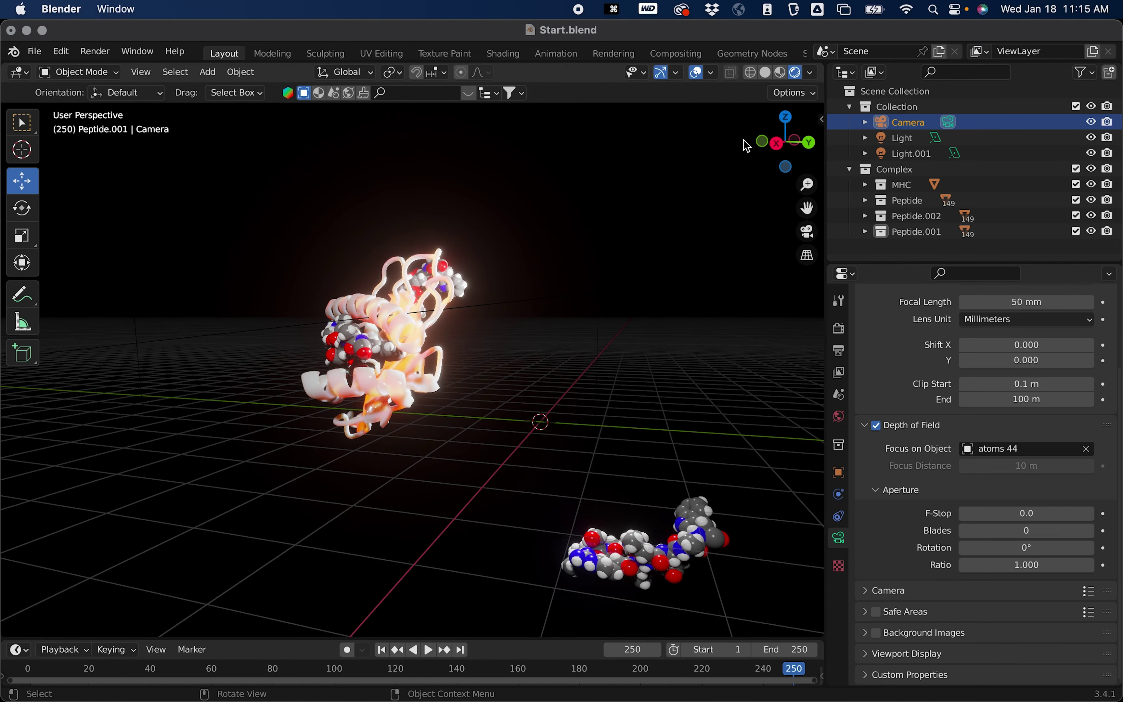
left_click(929, 157)
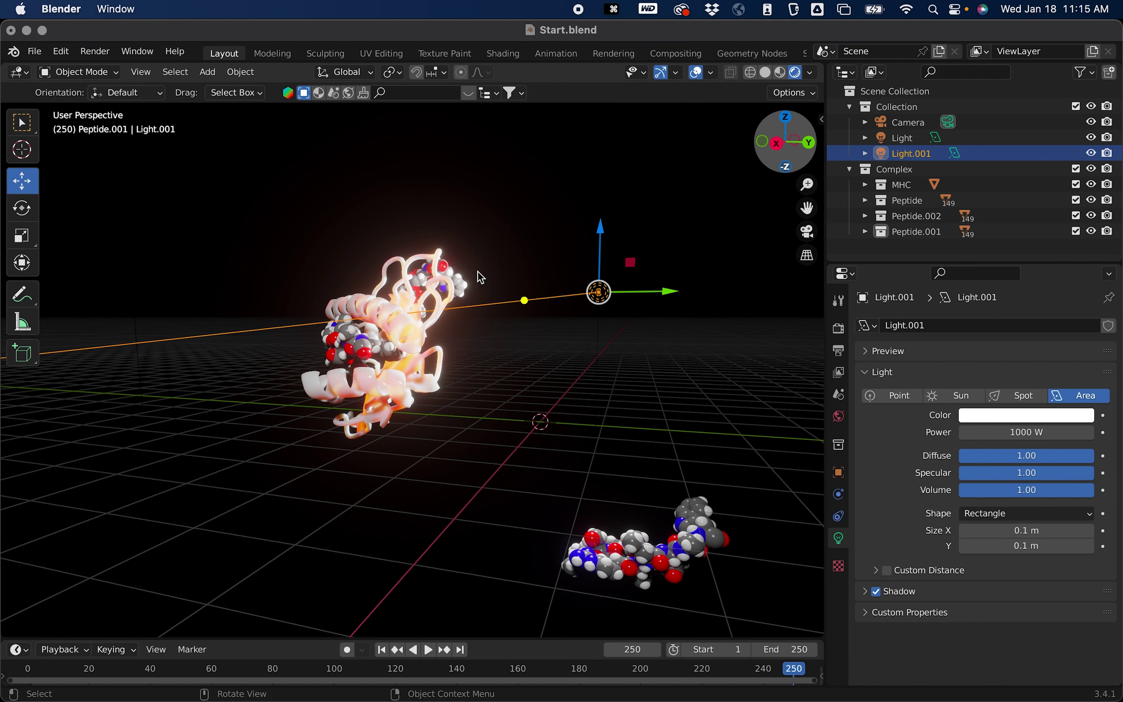
left_click(21, 209)
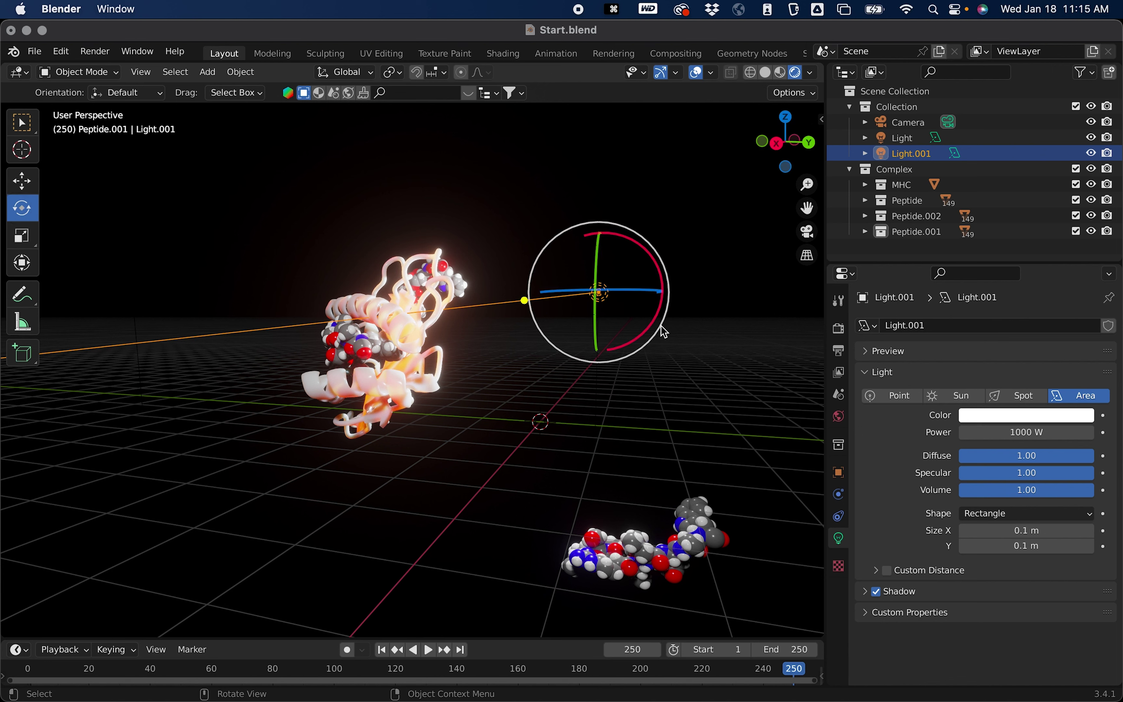
left_click_drag(661, 331, 653, 339)
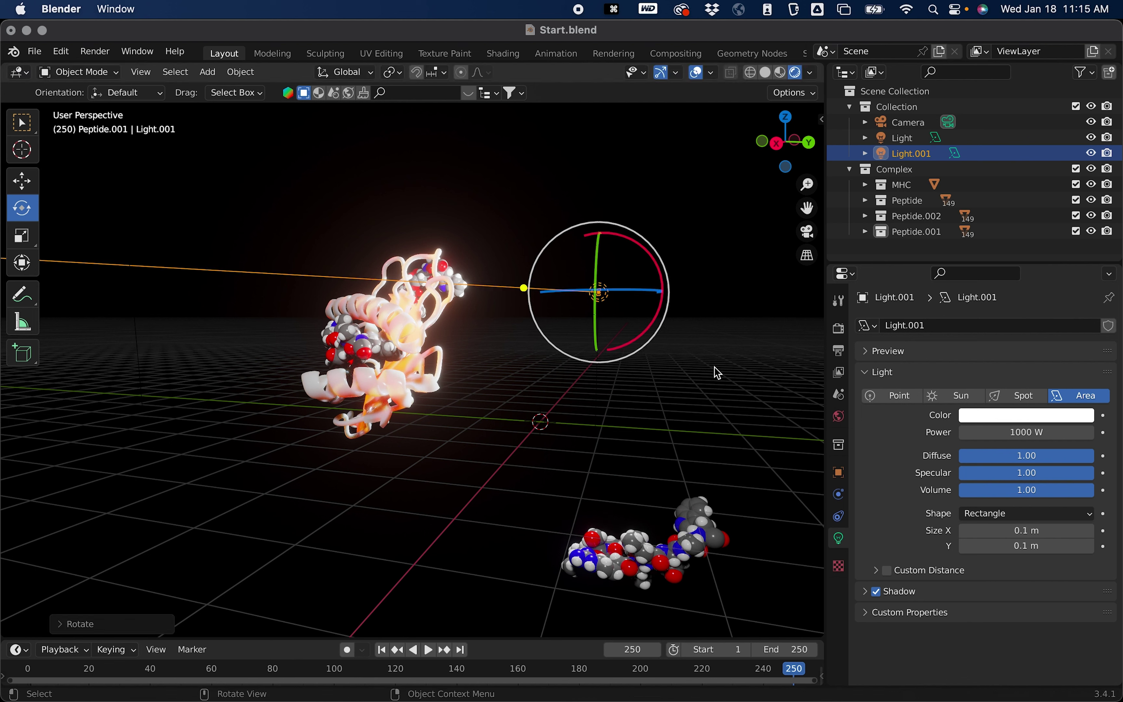
left_click(806, 232)
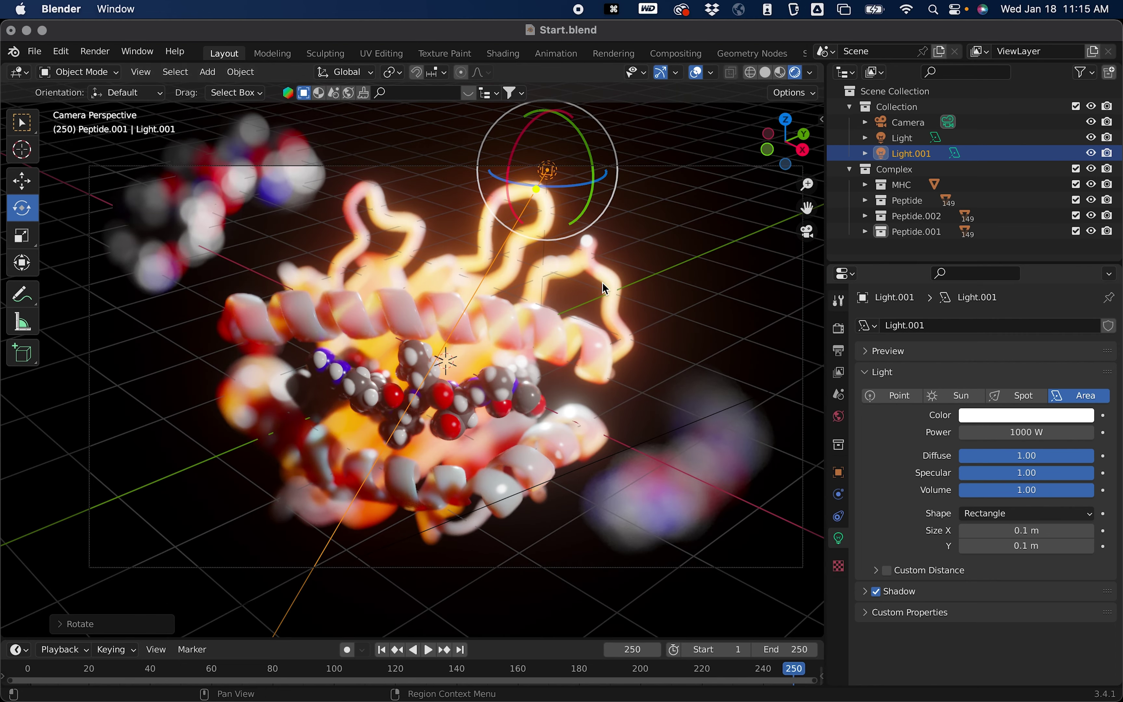
left_click(687, 298)
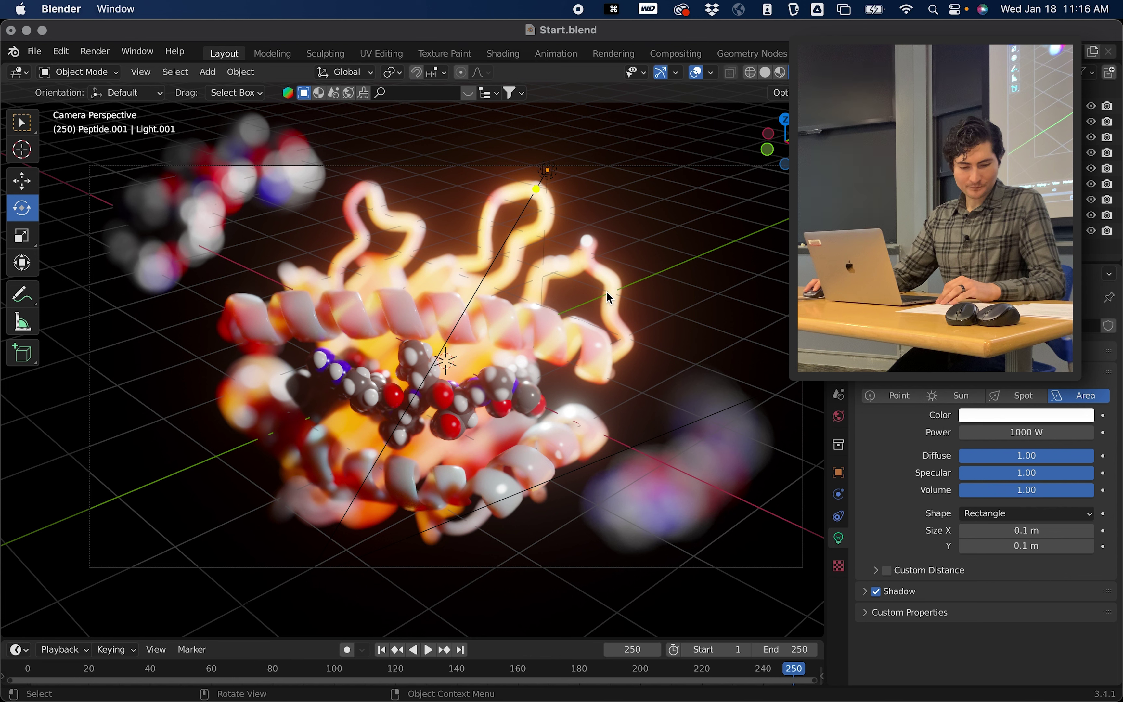